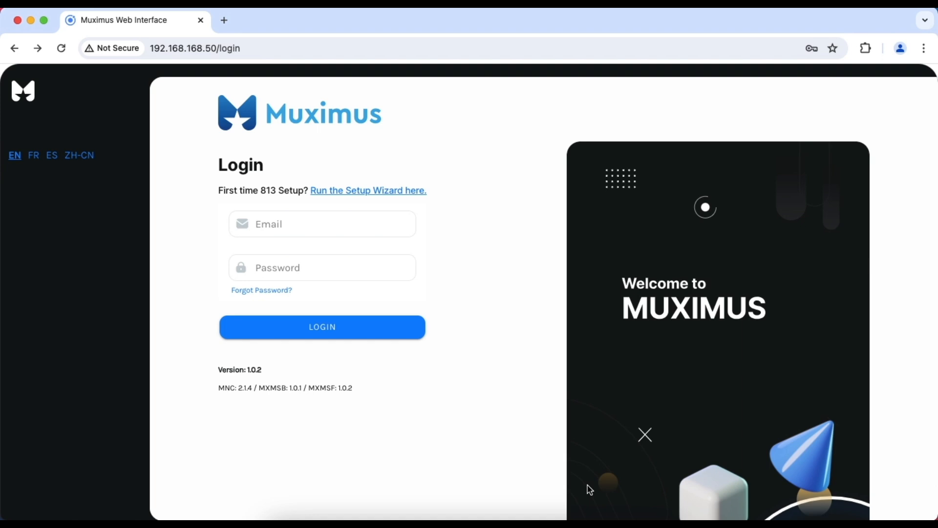
- Start the first-time setup wizard, submit the new admin account page and review the LAN port network settings
left_click(382, 195)
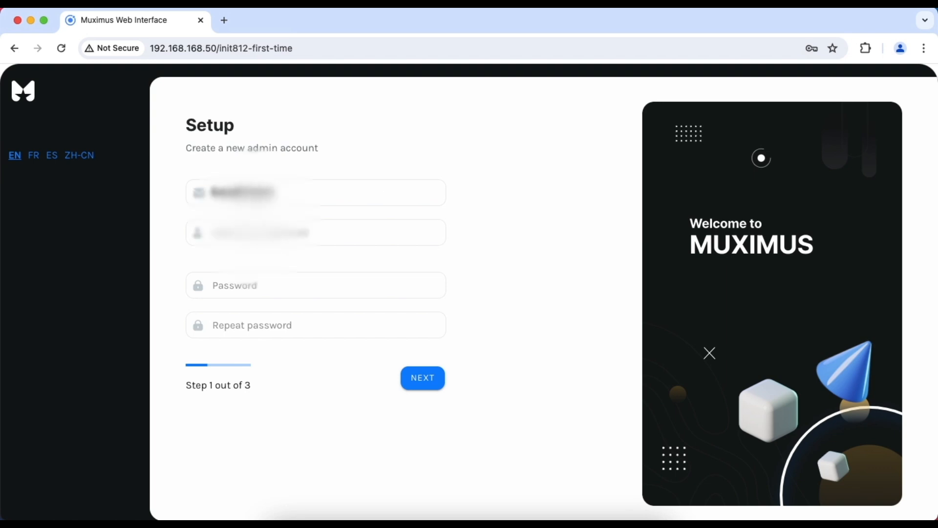
left_click(424, 378)
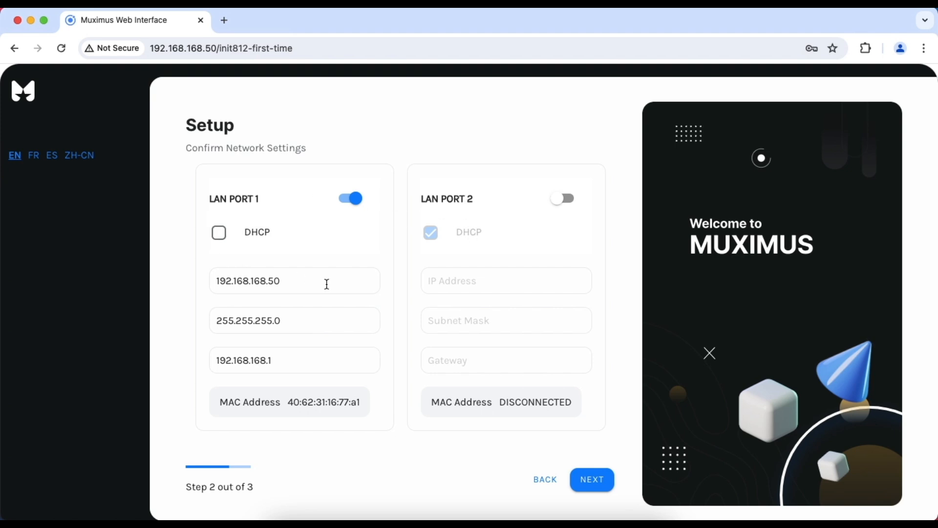
scroll(327, 282, "down", 1)
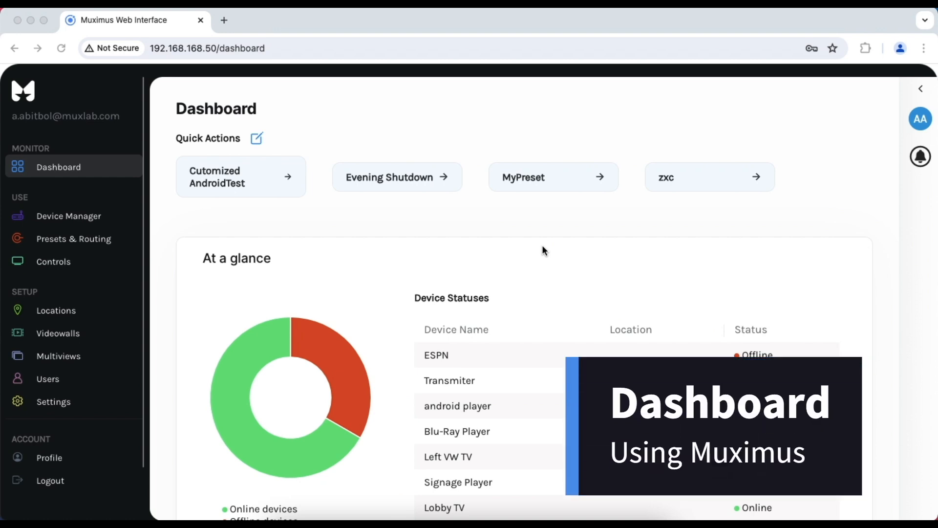
- Look over the dashboard's device statuses and the presets that can be added as quick actions
scroll(377, 329, "down", 3)
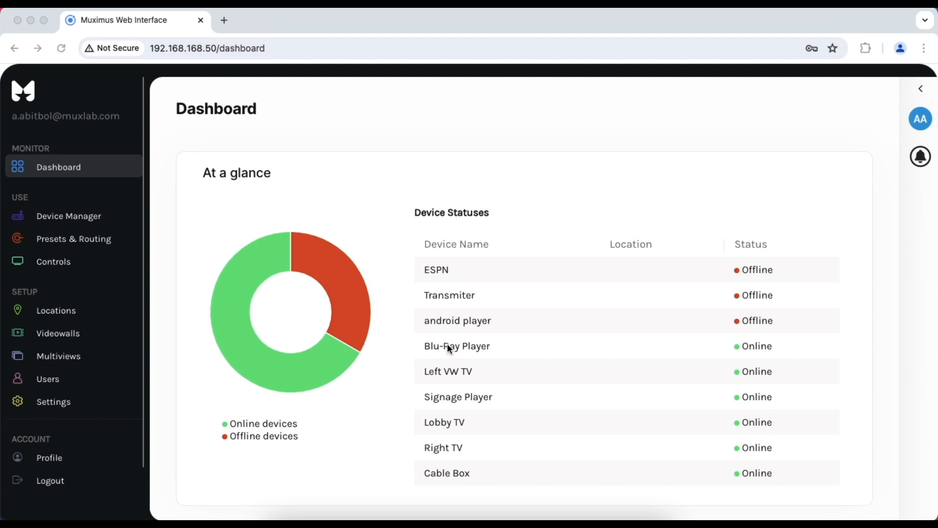
scroll(536, 389, "up", 3)
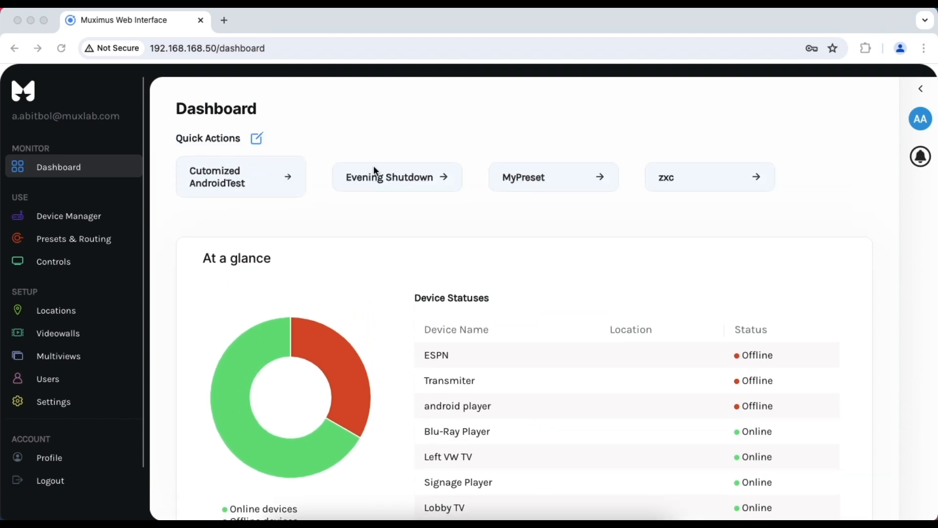
left_click(568, 130)
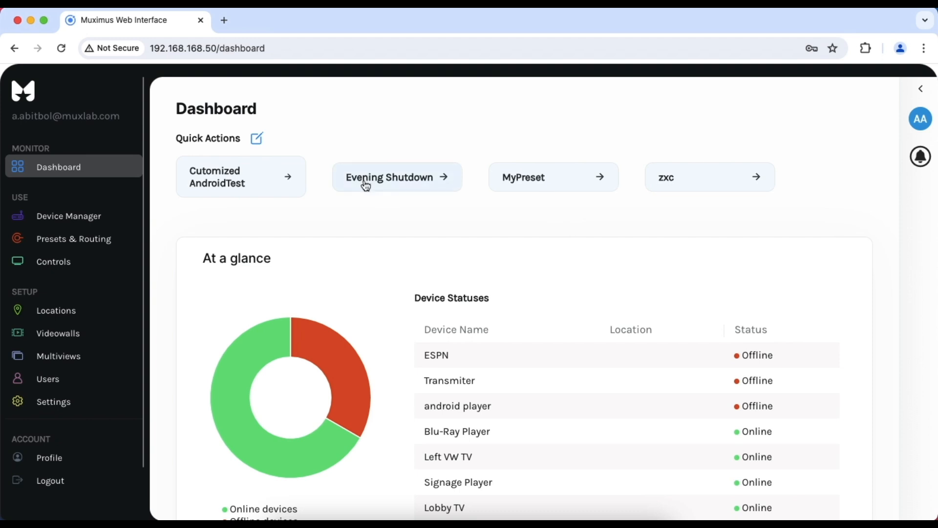
left_click(257, 139)
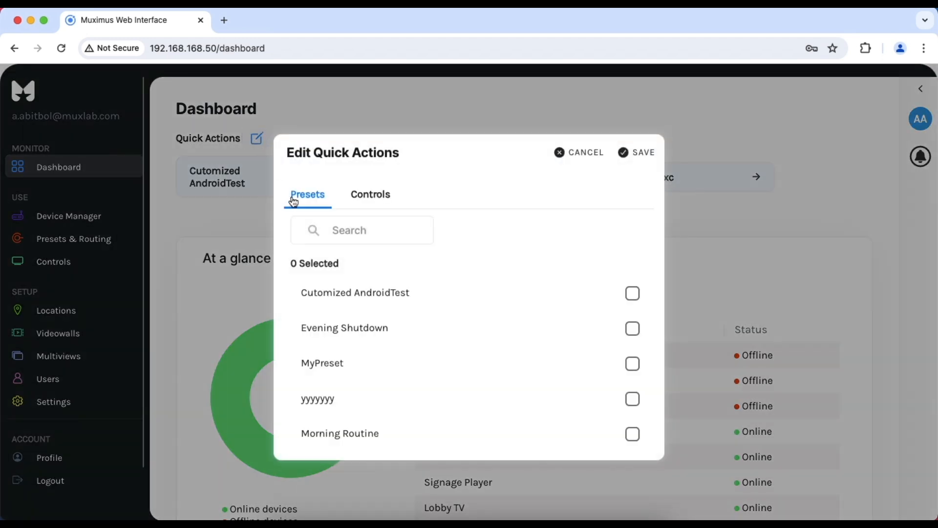
left_click(582, 153)
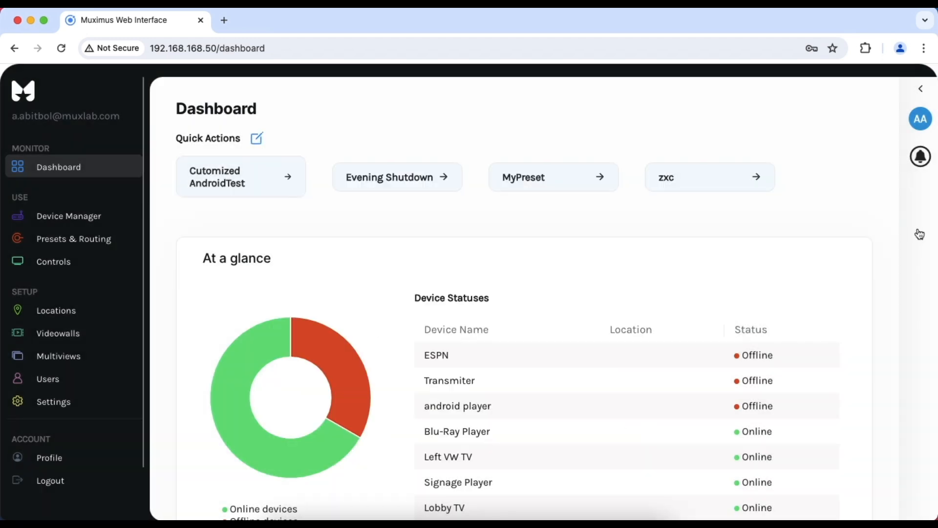
mouse_move(917, 227)
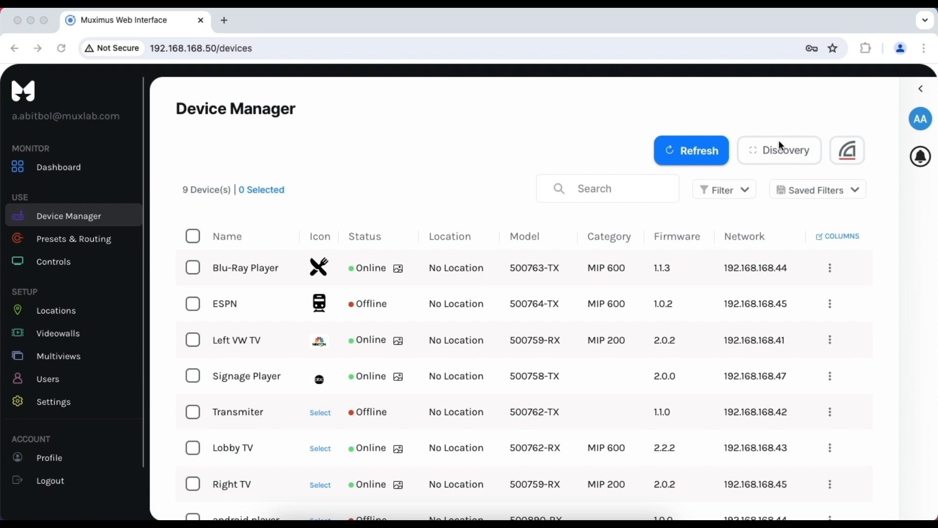
- Review the product families selectable for device discovery and the Dante Domain Manager settings without changing them
left_click(785, 152)
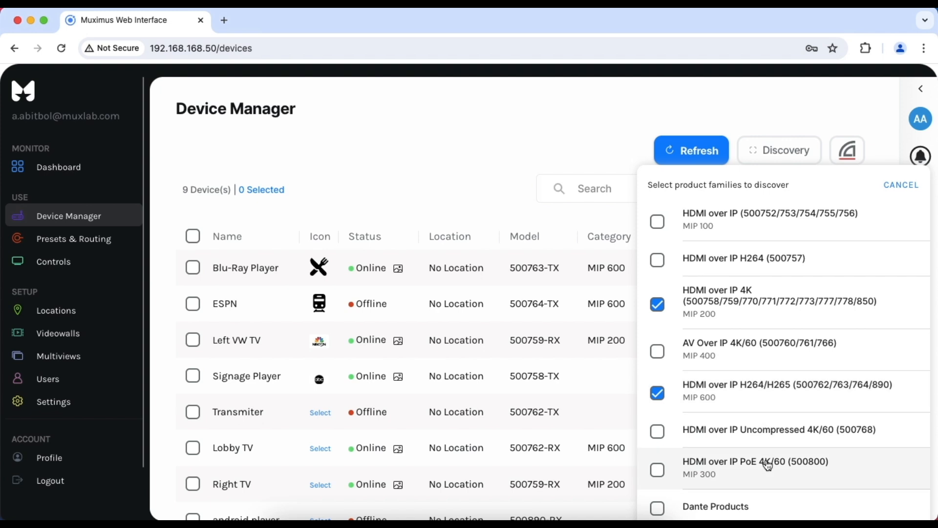
scroll(765, 463, "down", 2)
scroll(765, 462, "up", 2)
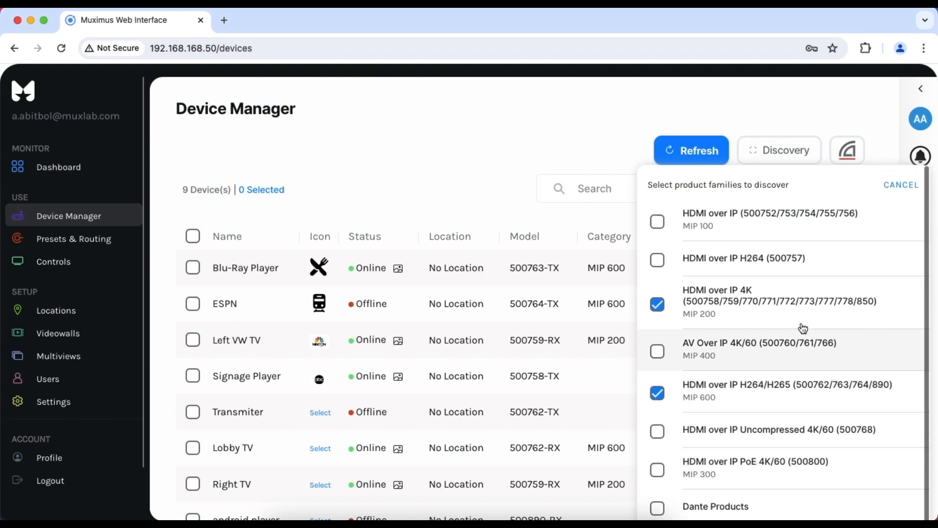
left_click(901, 187)
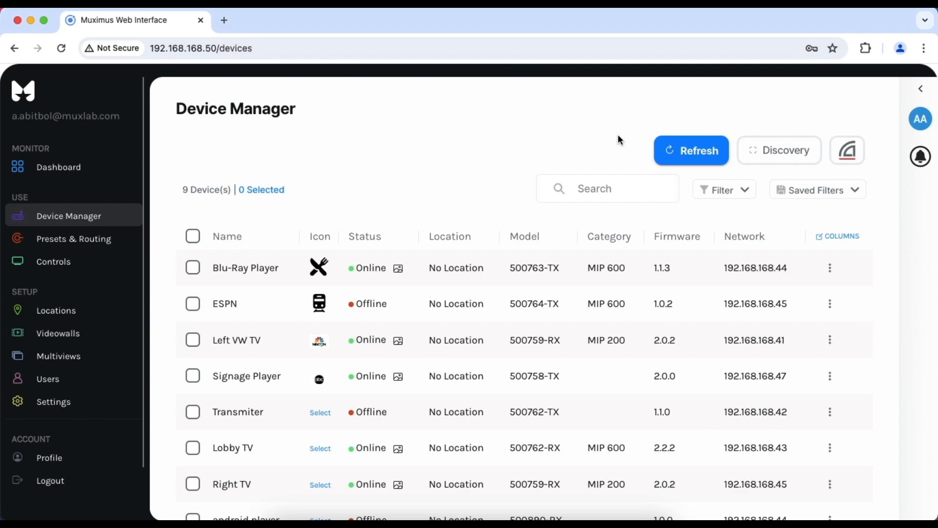
left_click(849, 153)
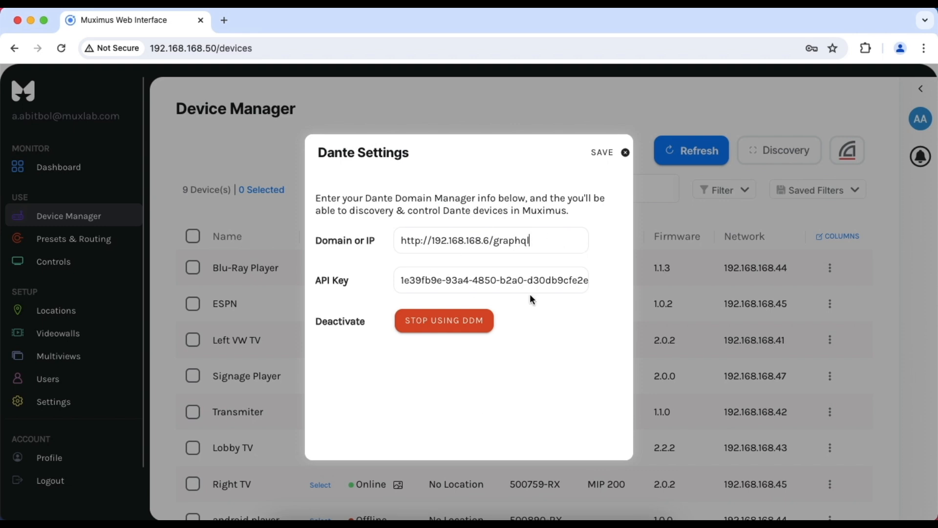
left_click(626, 153)
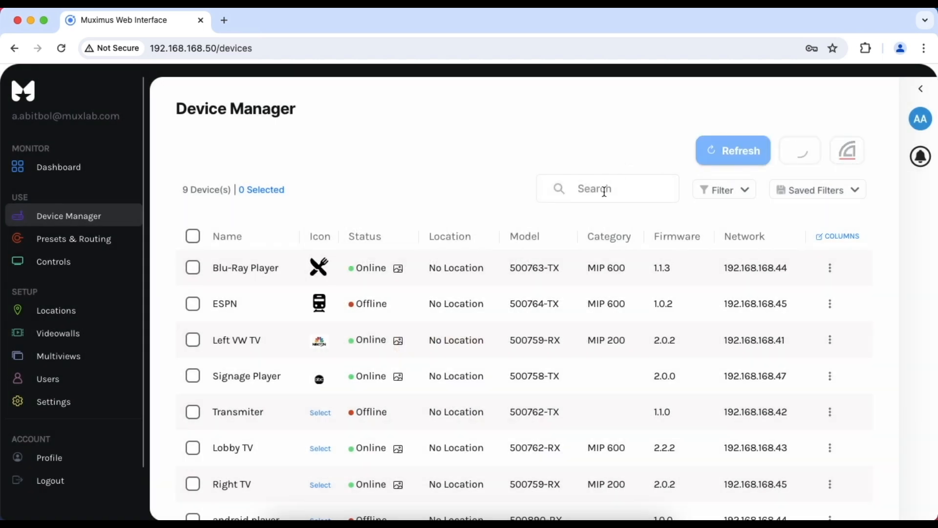
- Review the filter categories and the column display options for the device list
left_click(740, 191)
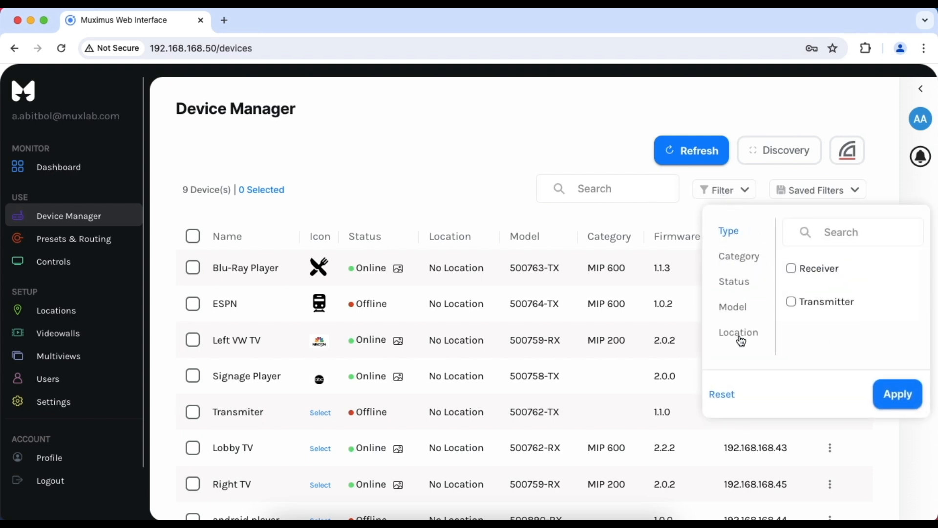
left_click(465, 329)
left_click(839, 238)
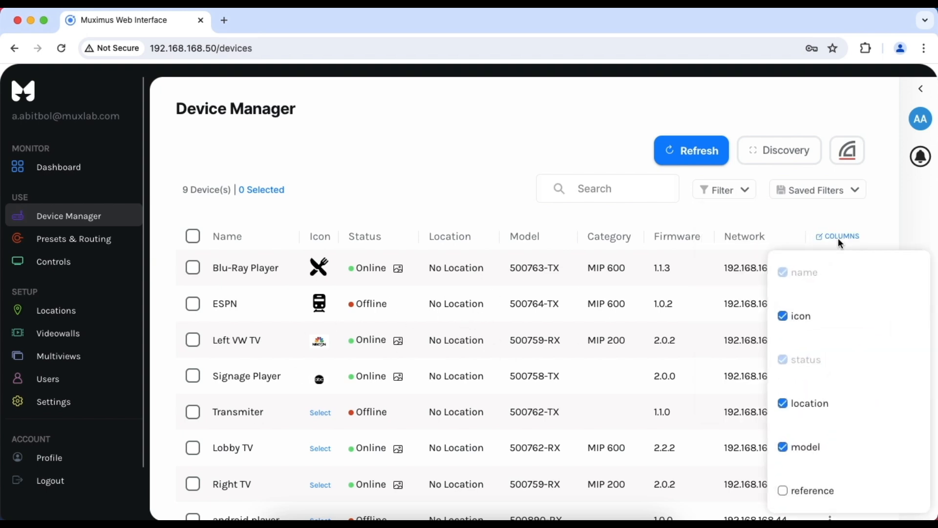
scroll(816, 329, "down", 3)
scroll(816, 329, "up", 3)
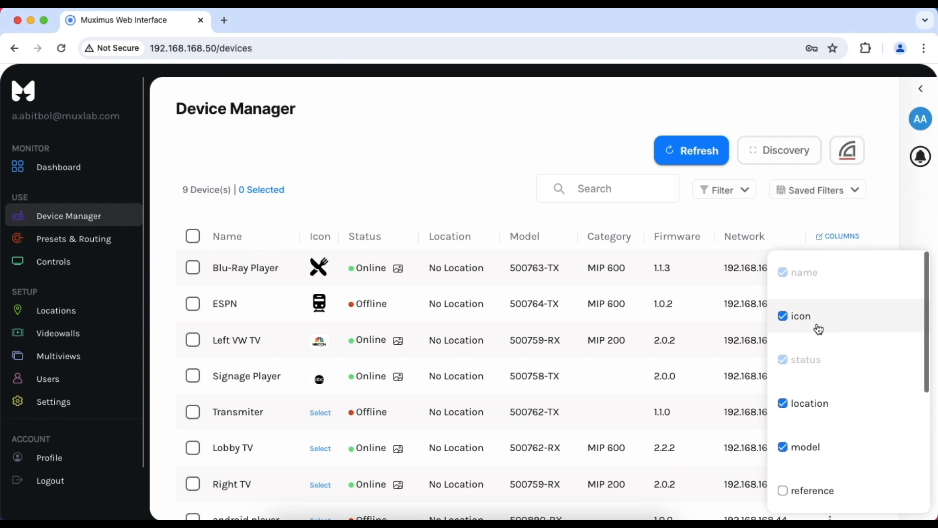
left_click(779, 218)
left_click(832, 270)
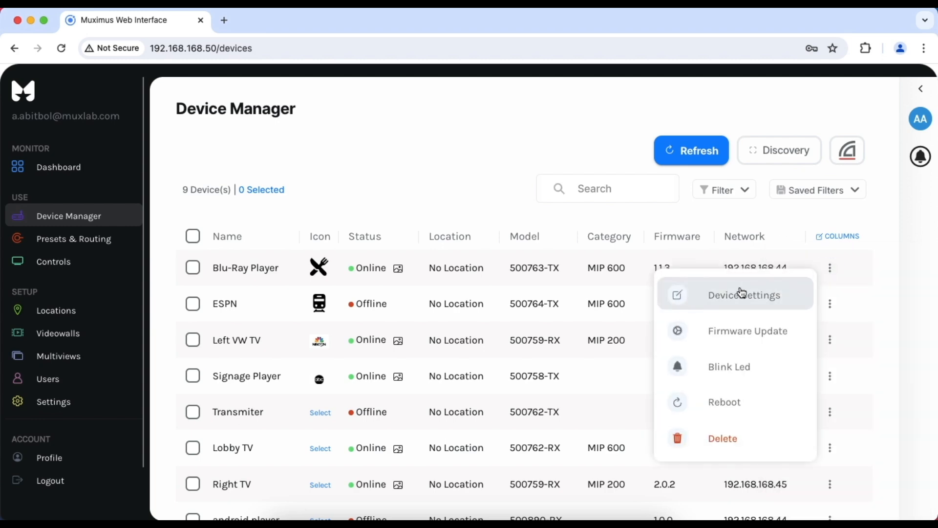
left_click(723, 294)
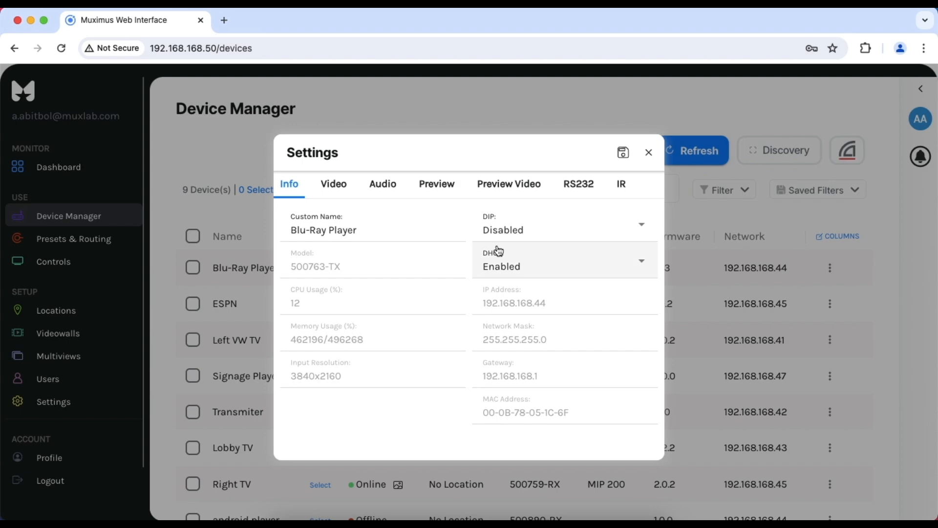
left_click(333, 189)
left_click(648, 155)
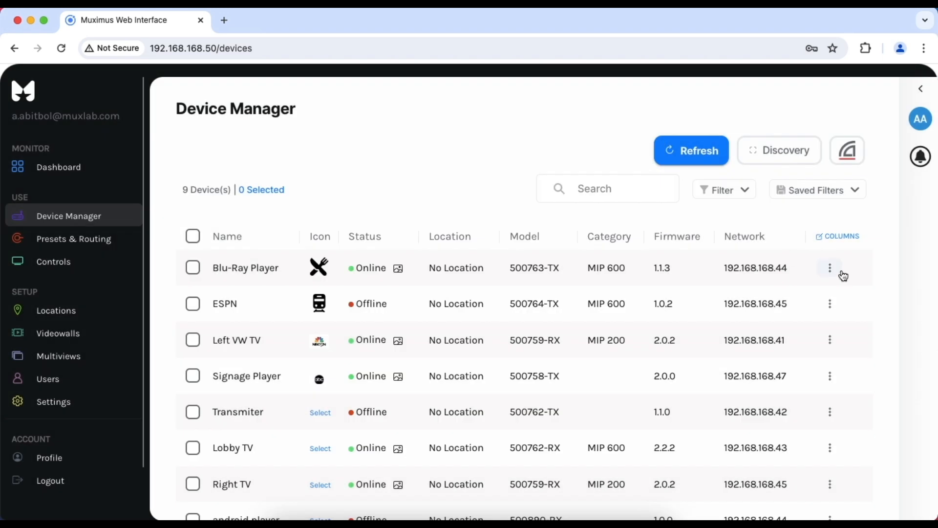
- Check the actions available for the Blu-Ray Player and select the Blu-Ray Player and ESPN devices together
left_click(831, 268)
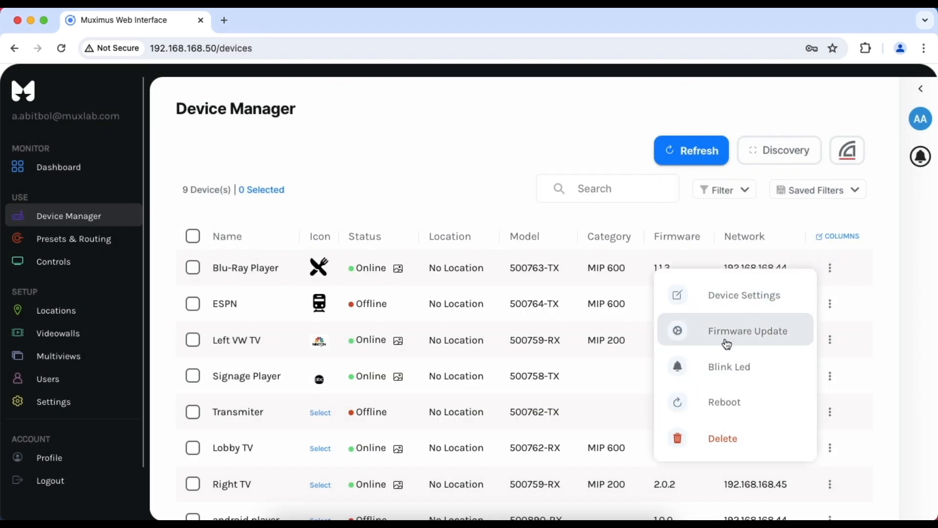
left_click(505, 203)
left_click(194, 272)
left_click(196, 307)
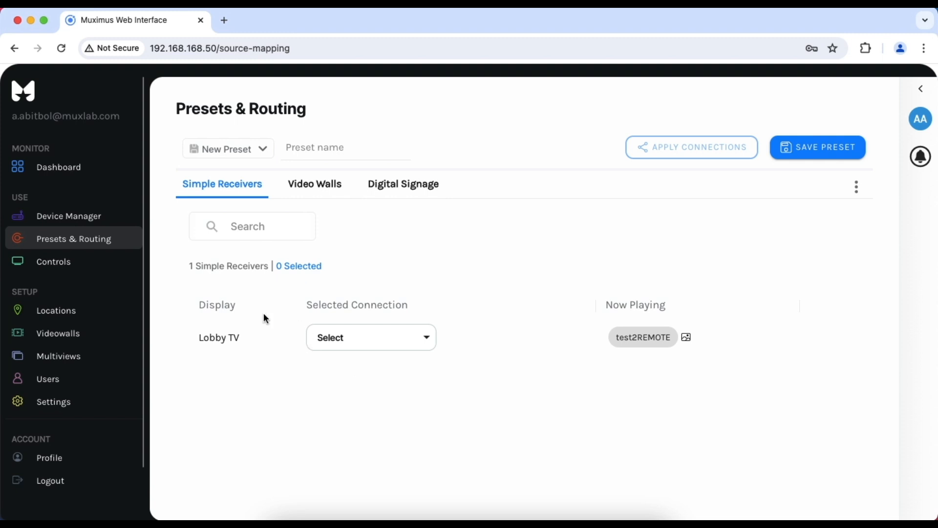
- Connect the Lobby TV receiver to the Blu-Ray Player source and name the new preset Preset 1
left_click(348, 337)
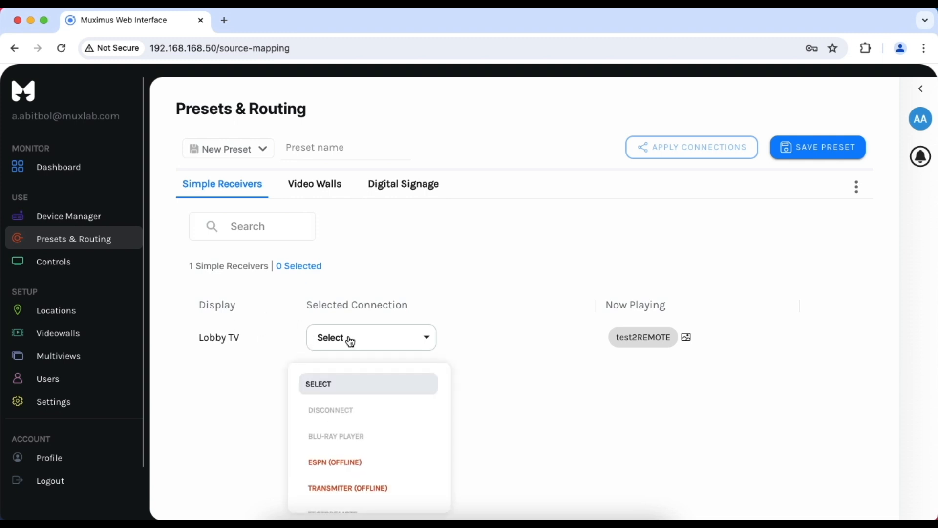
left_click(370, 435)
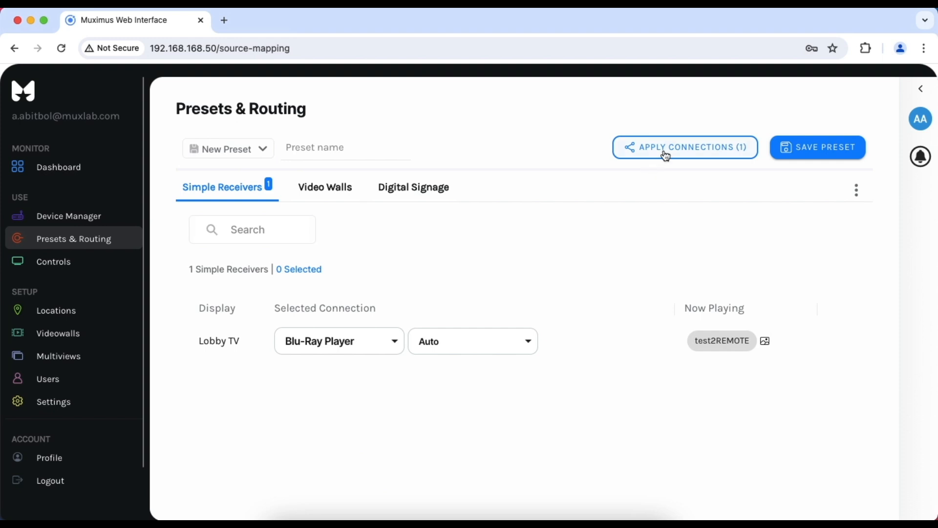
left_click(370, 151)
type("Preset 1")
- Check the stream type options for the Lobby TV connection and preview what the display is now playing
left_click(513, 344)
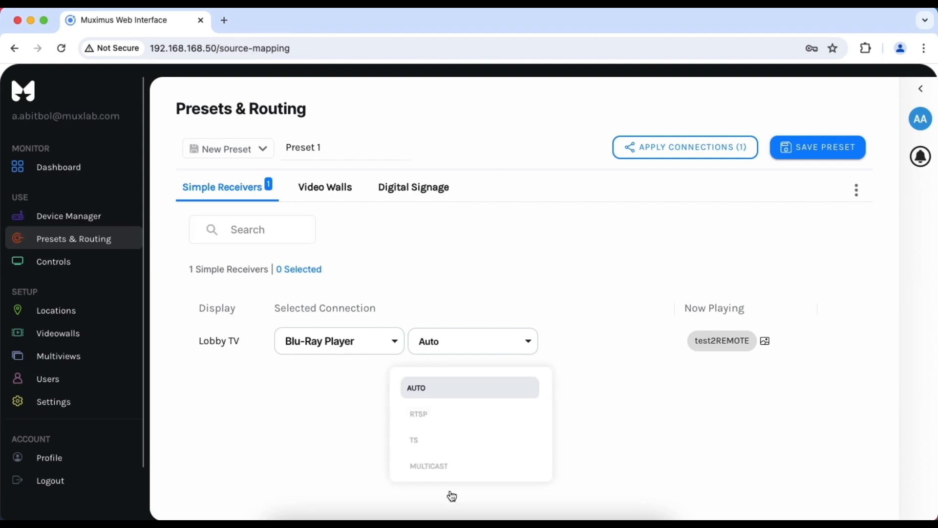
left_click(488, 293)
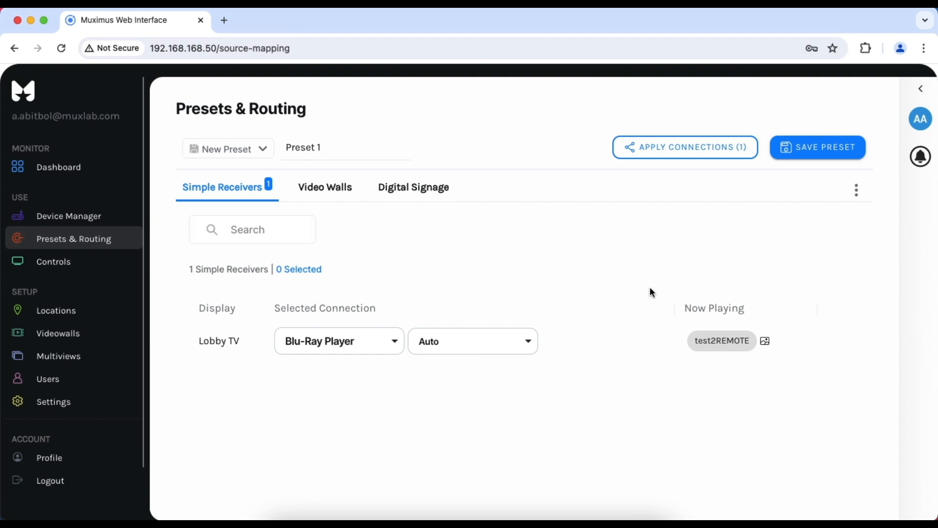
left_click(766, 341)
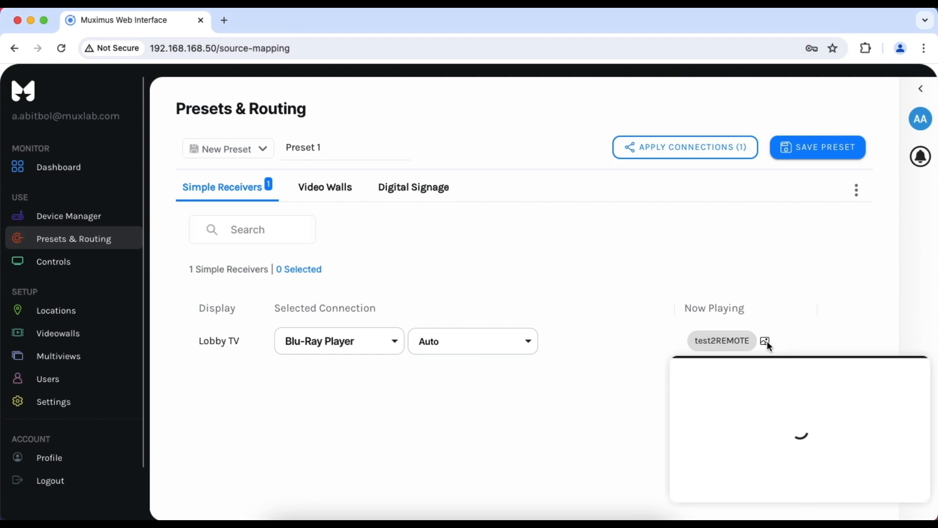
left_click(815, 304)
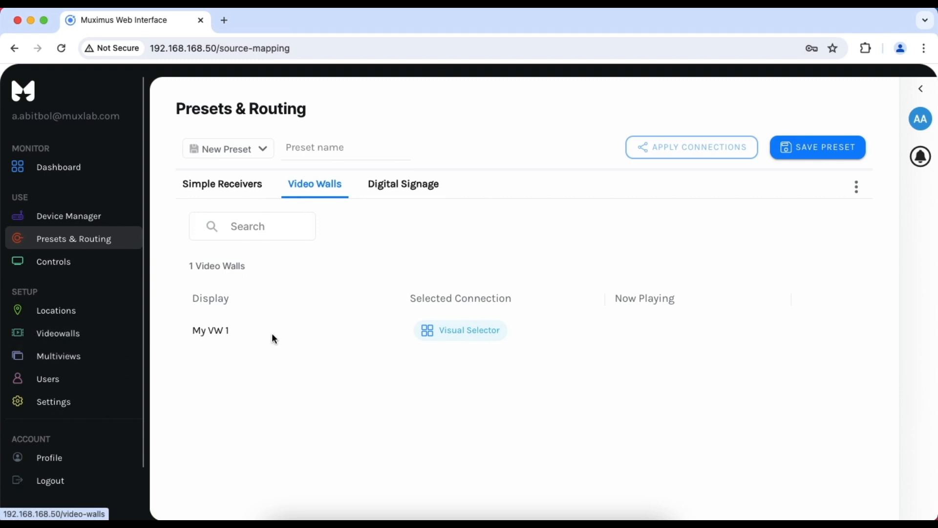
- Open the visual selector for the video wall My VW 1 and set its layout to Vertical Split
left_click(465, 330)
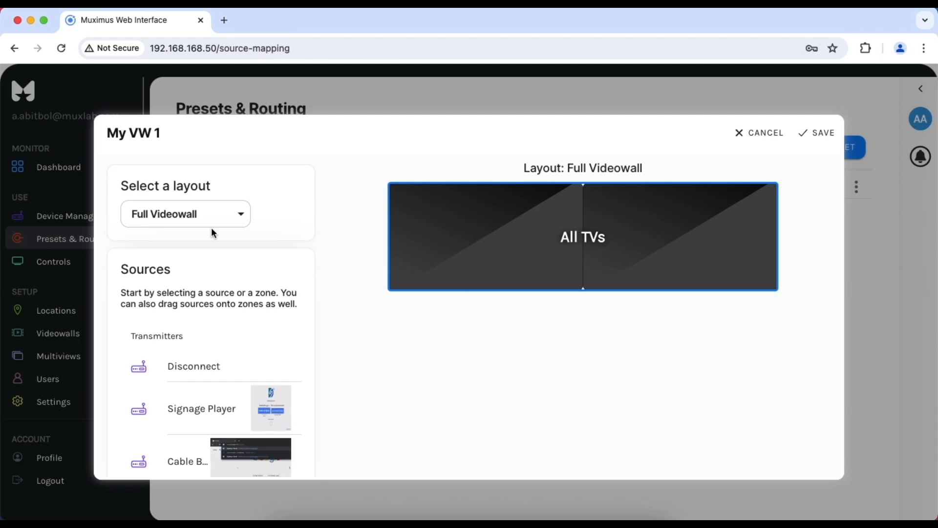
left_click(185, 216)
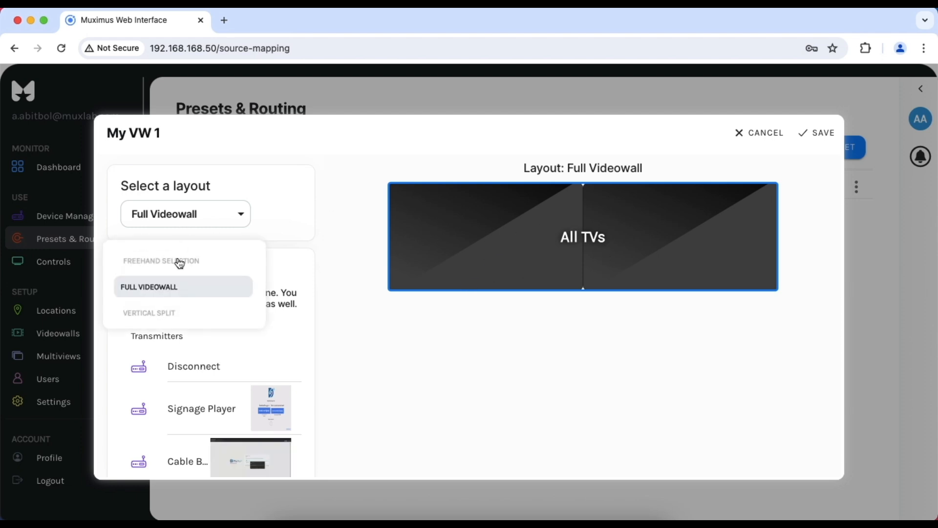
left_click(151, 315)
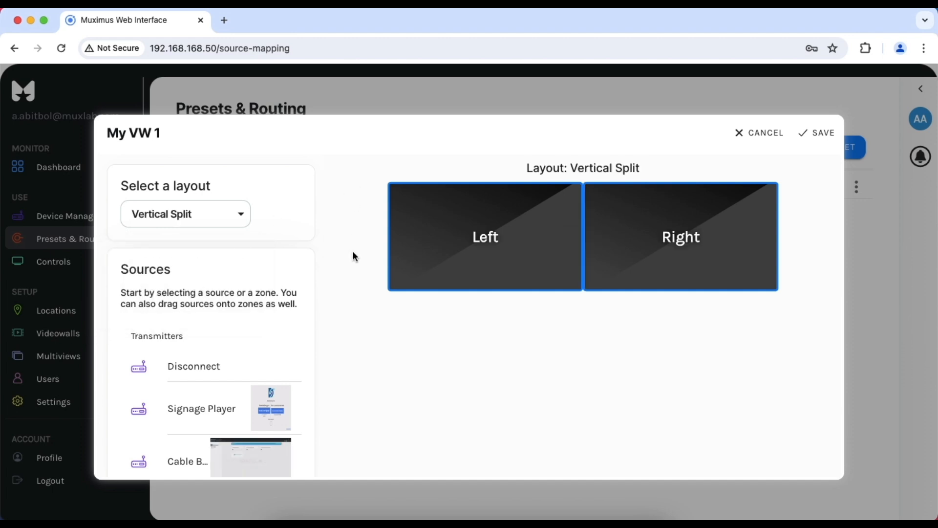
- Assign the Signage Player source to the Left zone and the Cable Box source to the Right zone
left_click(475, 245)
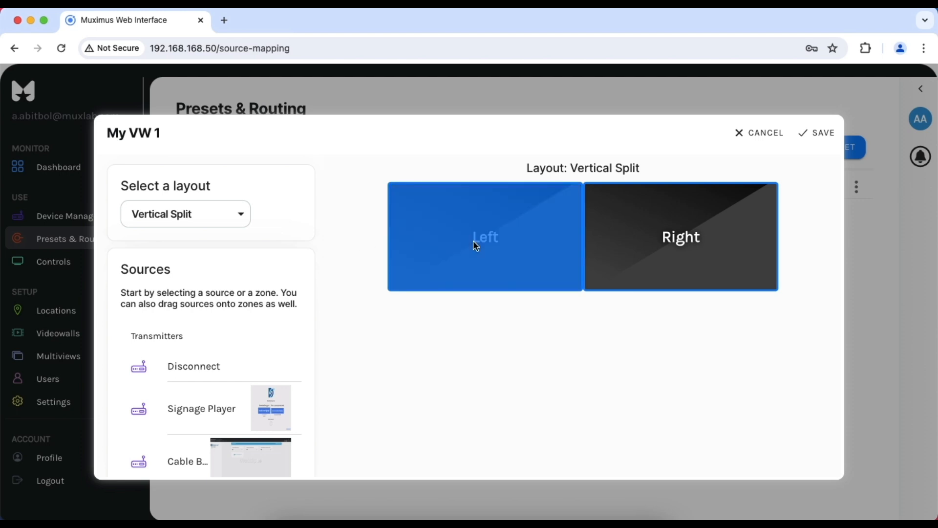
left_click(223, 409)
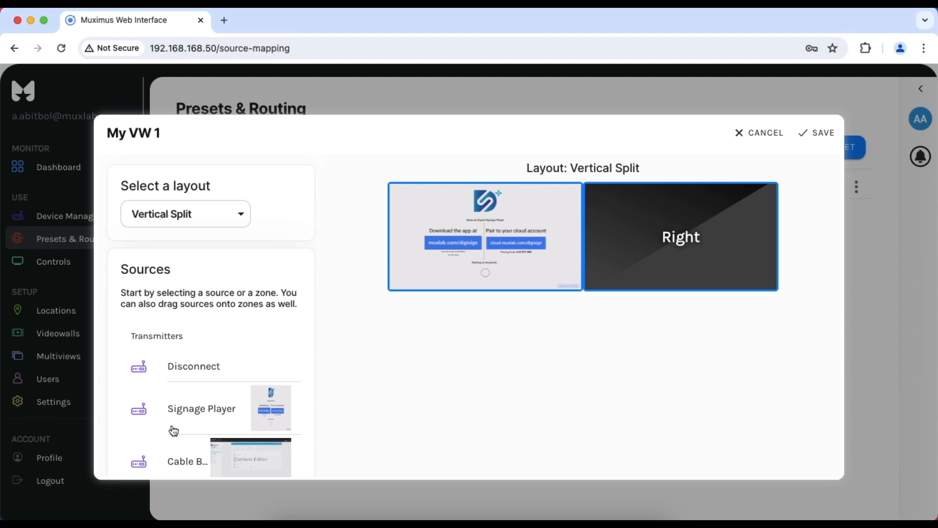
scroll(174, 430, "down", 2)
left_click_drag(255, 387, 657, 249)
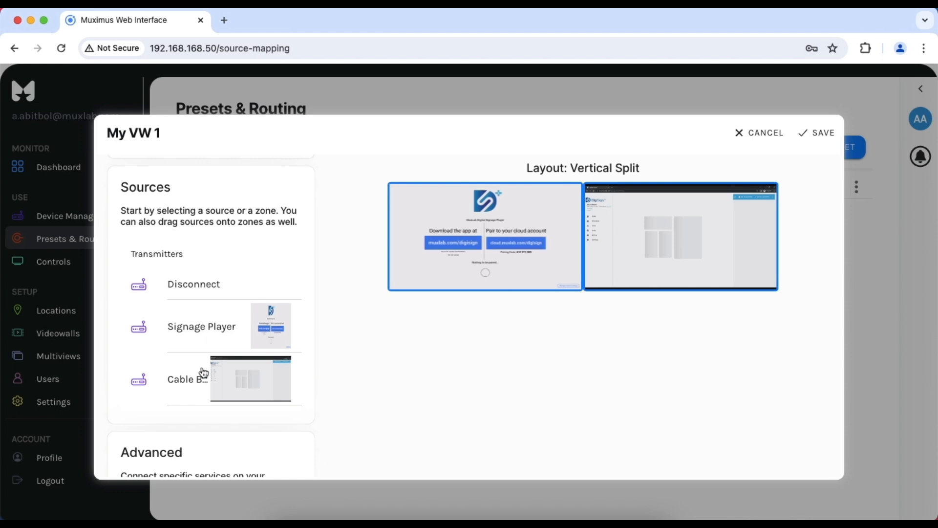
- Open the advanced service connections of the Left VW TV display in video wall My VW 1
scroll(202, 372, "down", 4)
scroll(203, 372, "down", 2)
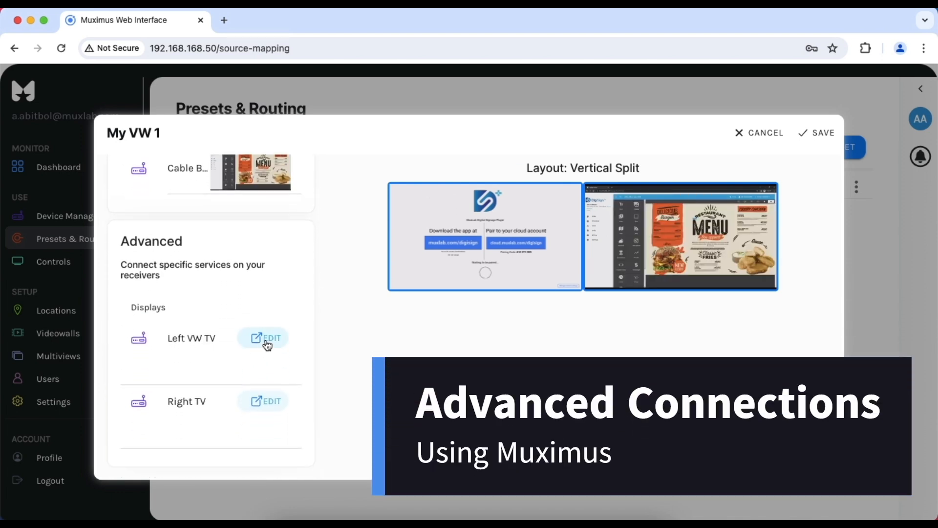
left_click(266, 341)
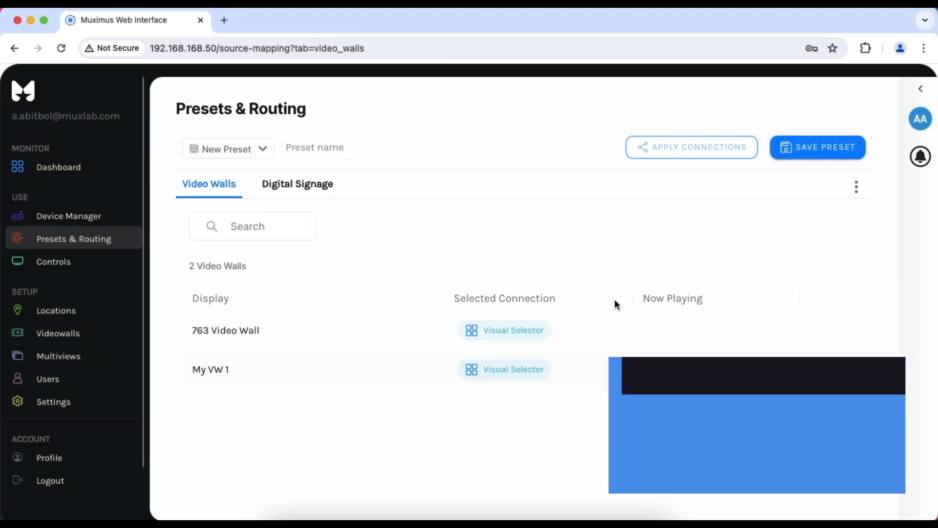
- Review the multiviews available as sources for the 763 Video Wall, and close its visual selector without saving
left_click(513, 331)
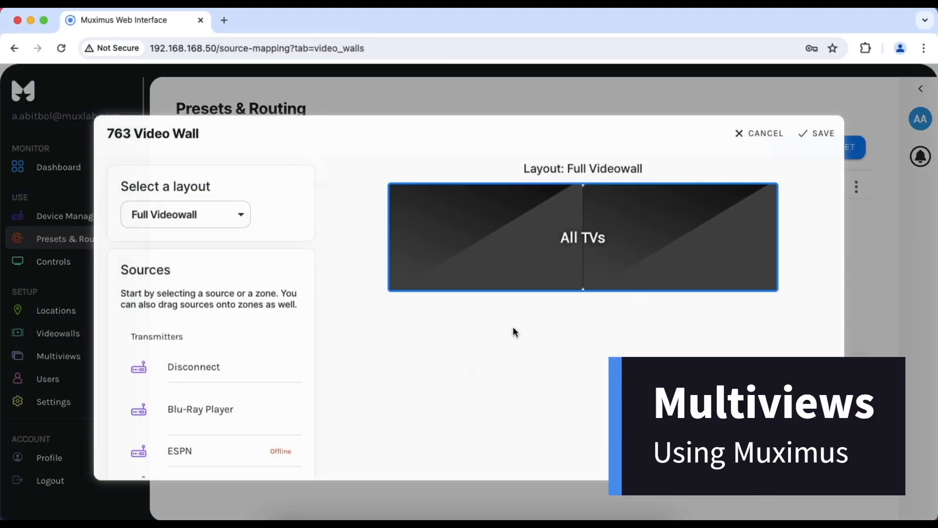
scroll(213, 370, "down", 5)
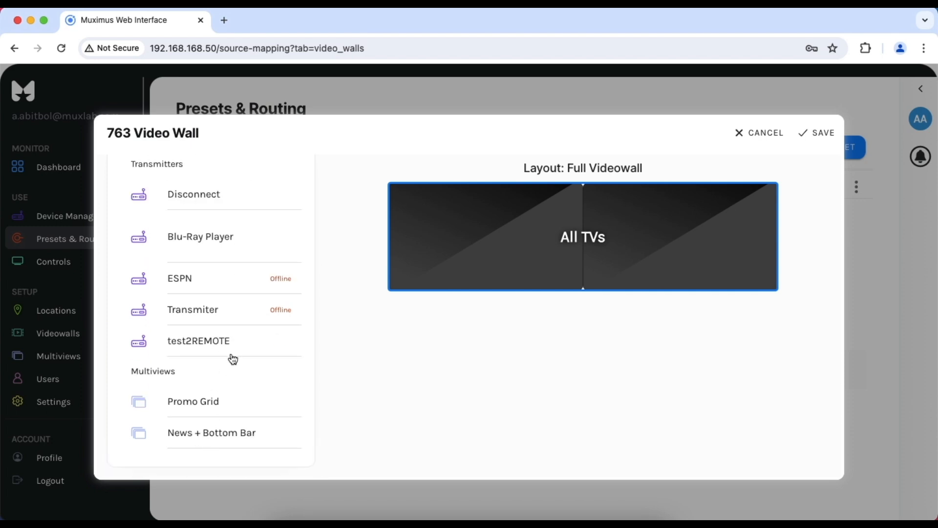
left_click(759, 135)
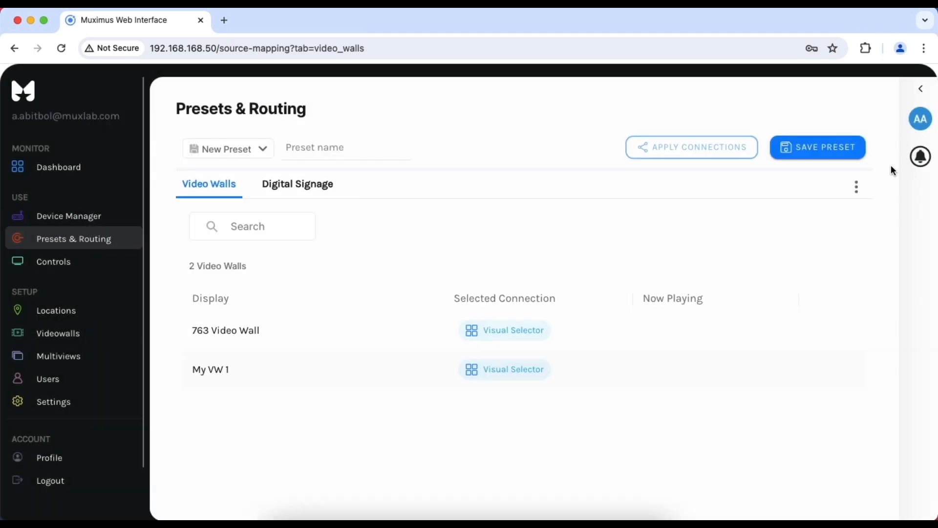
- Open the list of remote sources and view the test2REMOTE entry
left_click(856, 187)
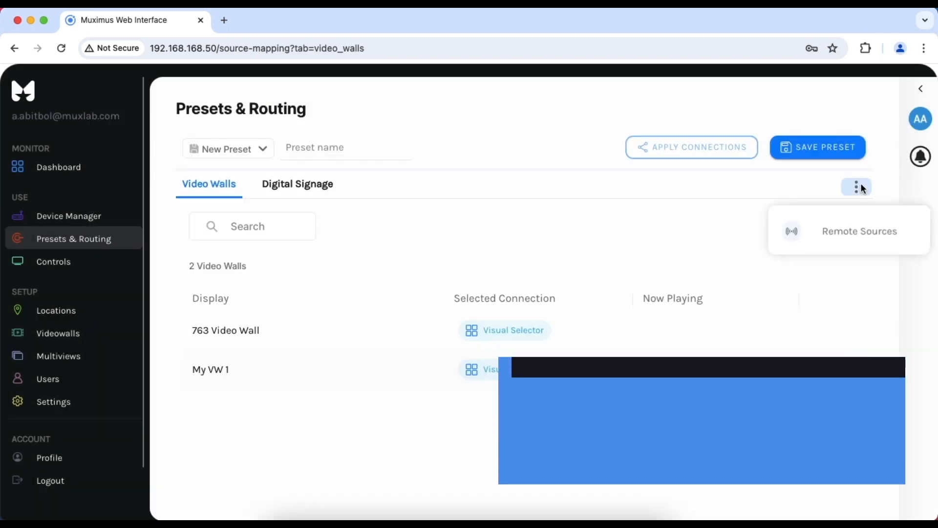
left_click(821, 231)
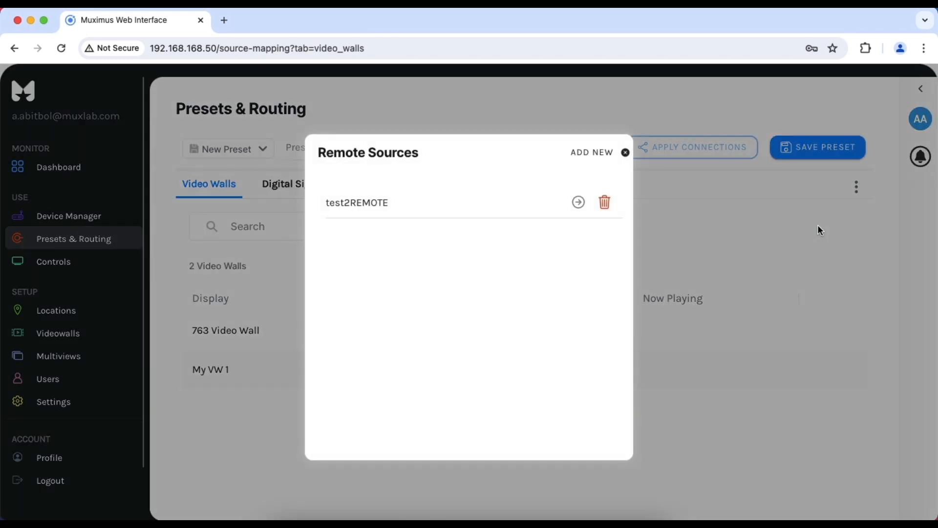
left_click(370, 216)
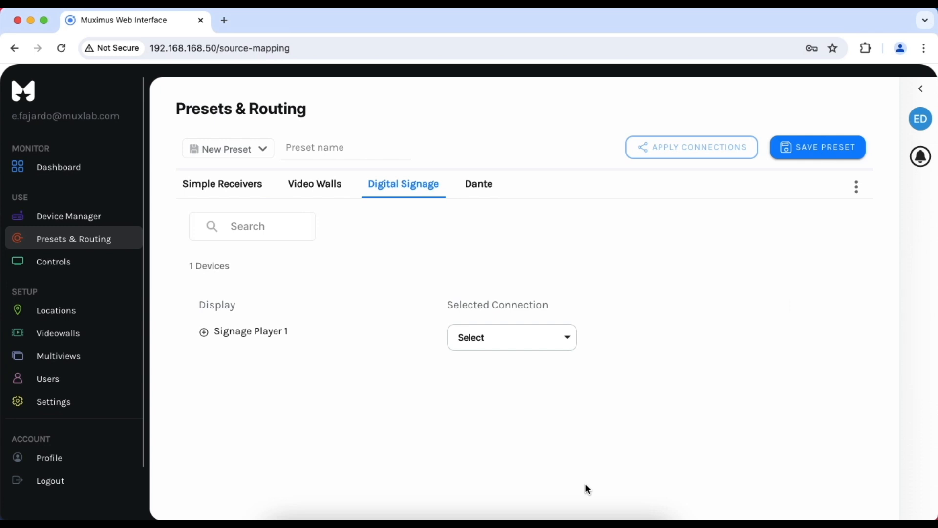
- Check the source options for Signage Player 1 in the digital signage routing and expand its full-screen and window connections
left_click(540, 341)
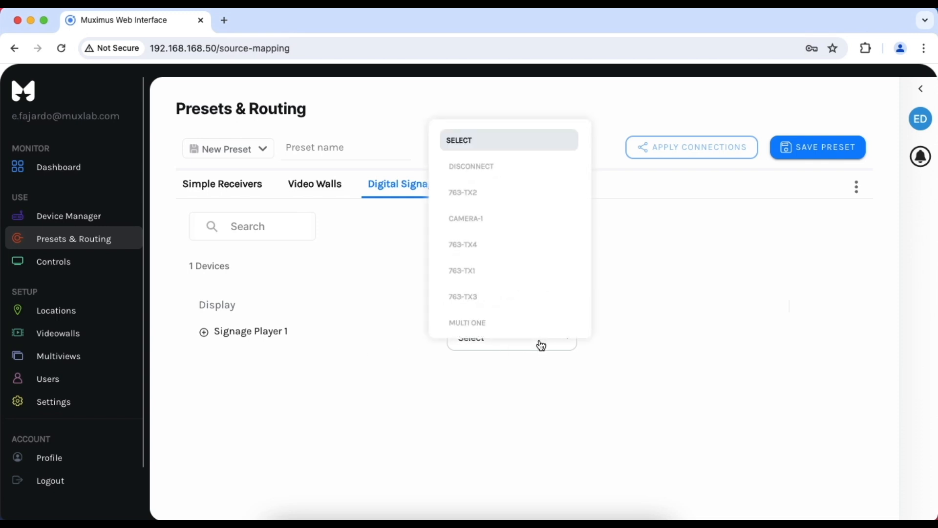
left_click(663, 300)
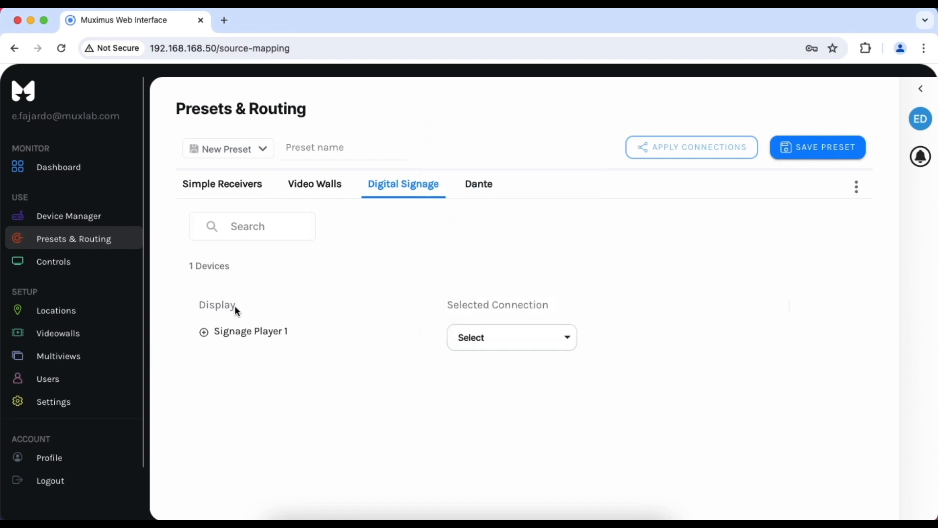
left_click(243, 331)
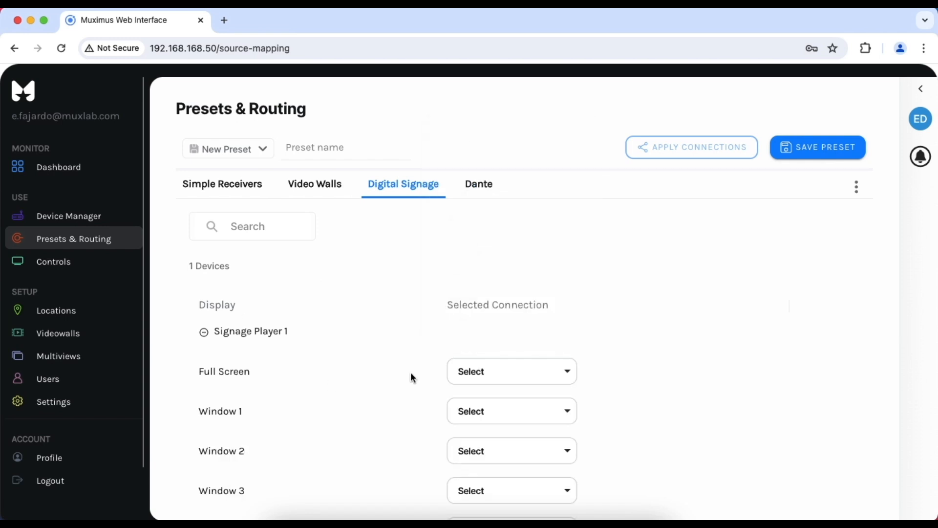
scroll(452, 409, "down", 3)
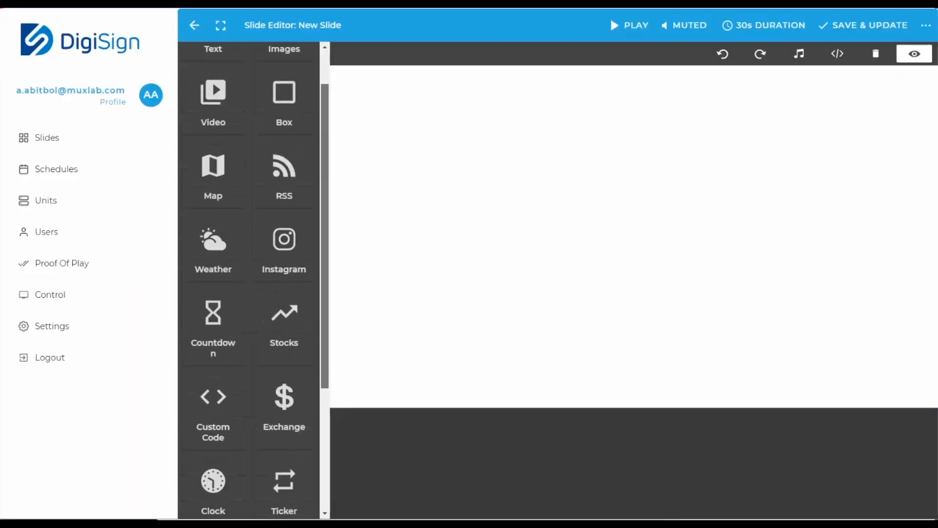
- In the DigiSign slide editor, add a Video over IP element to the new slide and set its window id to Window 1
scroll(250, 278, "down", 4)
left_click(284, 465)
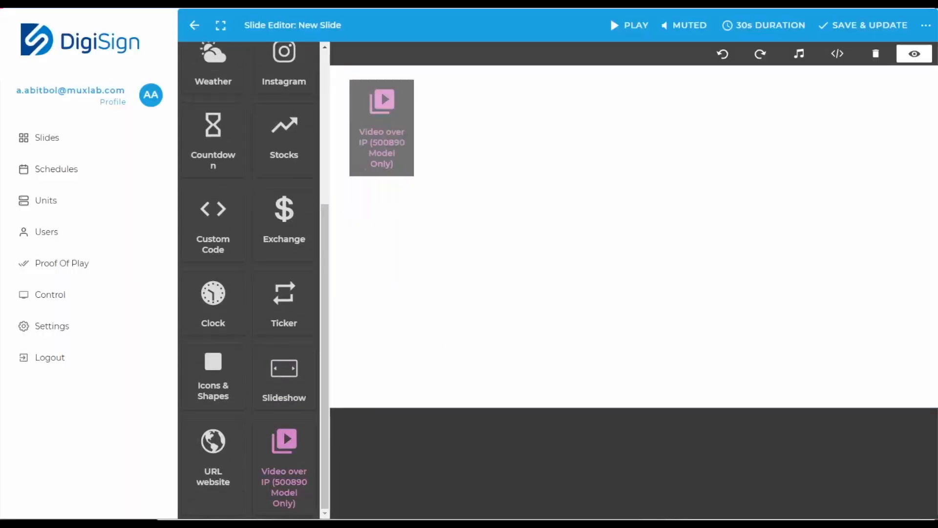
left_click_drag(381, 129, 382, 129)
left_click(273, 147)
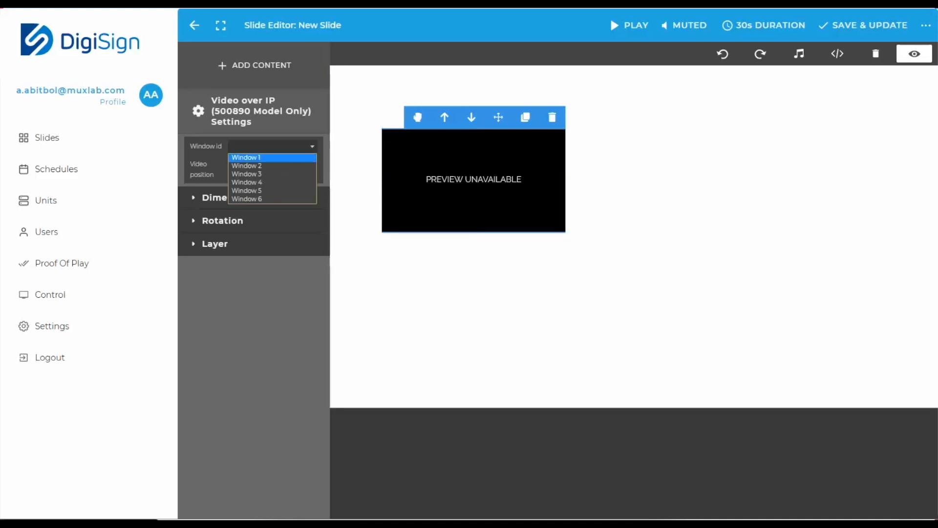
left_click(273, 157)
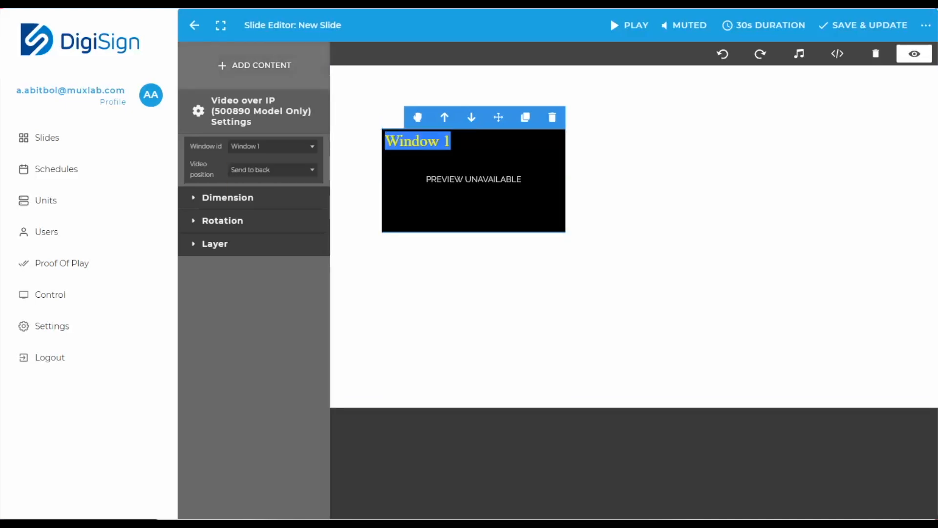
- Add a second Video over IP element to the right of the first and set its window id to Window 2
left_click(255, 66)
scroll(284, 244, "down", 5)
left_click_drag(284, 459, 699, 173)
left_click(272, 146)
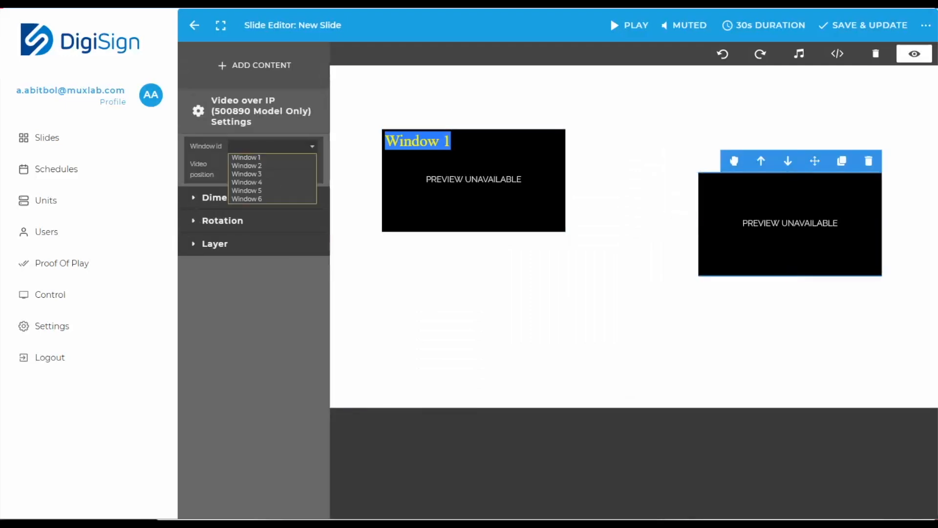
left_click(259, 165)
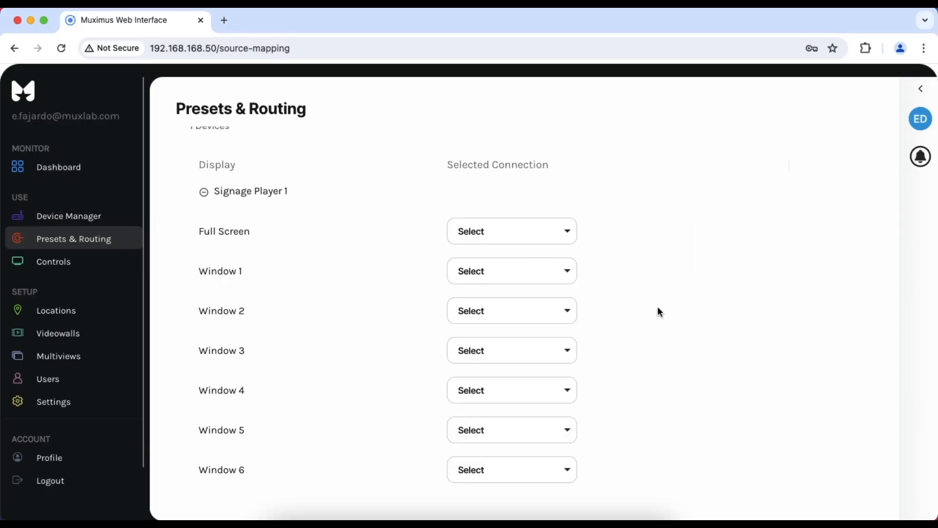
- In Muximus, expand all transmitter and receiver channels in the Dante routing matrix and examine the possible channel connections
scroll(666, 254, "up", 3)
scroll(667, 254, "up", 2)
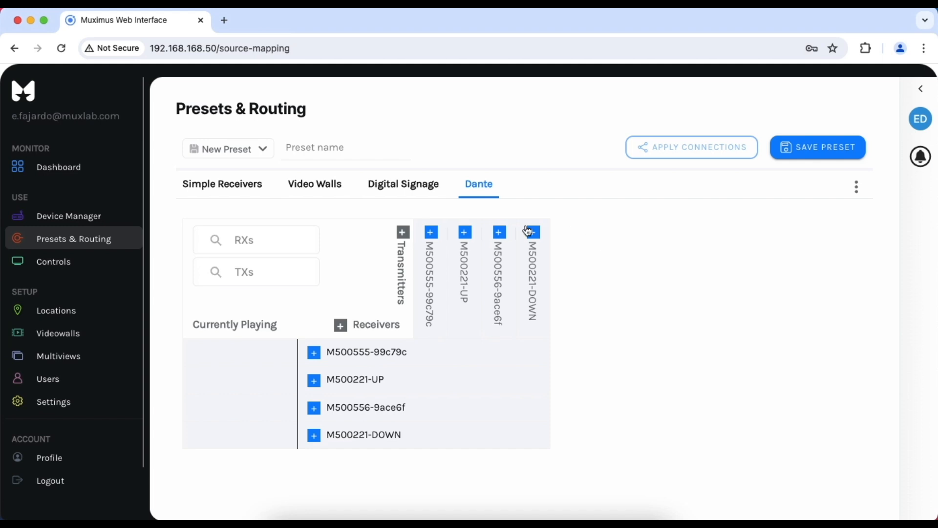
left_click(400, 249)
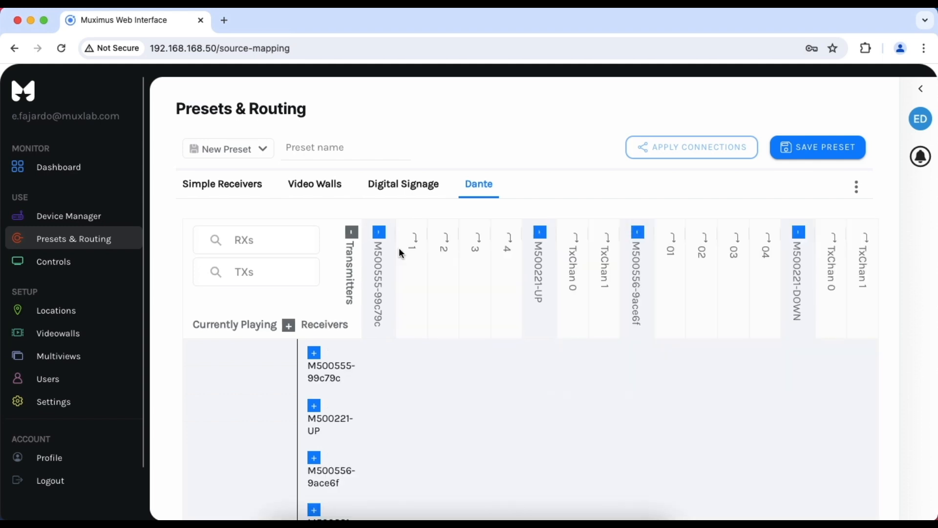
left_click(317, 330)
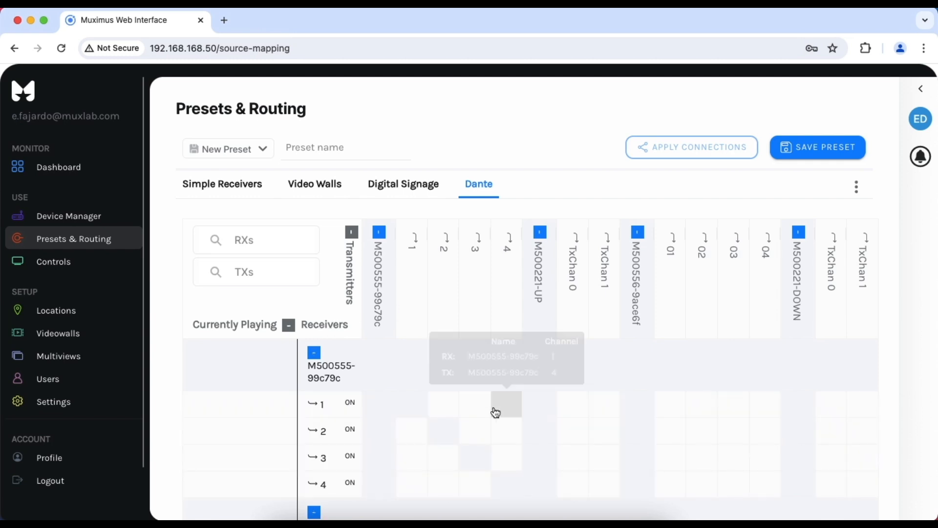
scroll(495, 412, "down", 2)
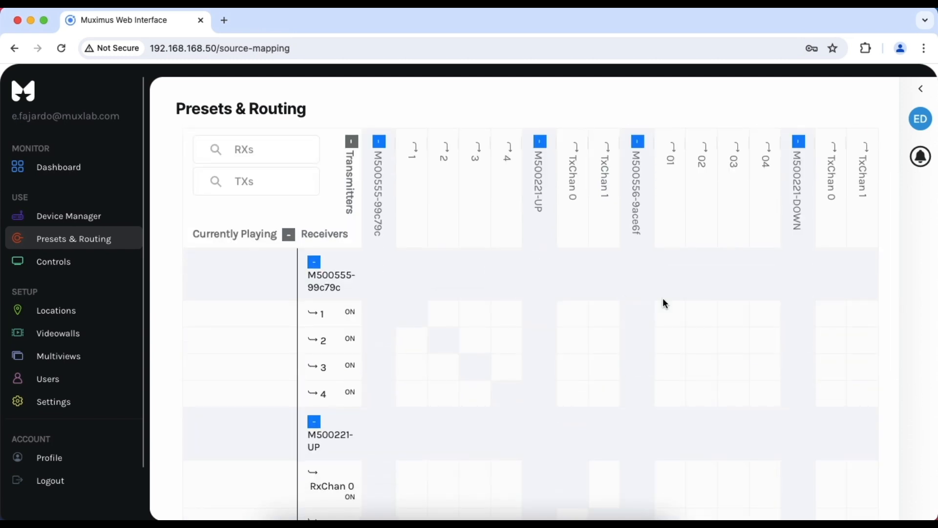
scroll(590, 364, "down", 3)
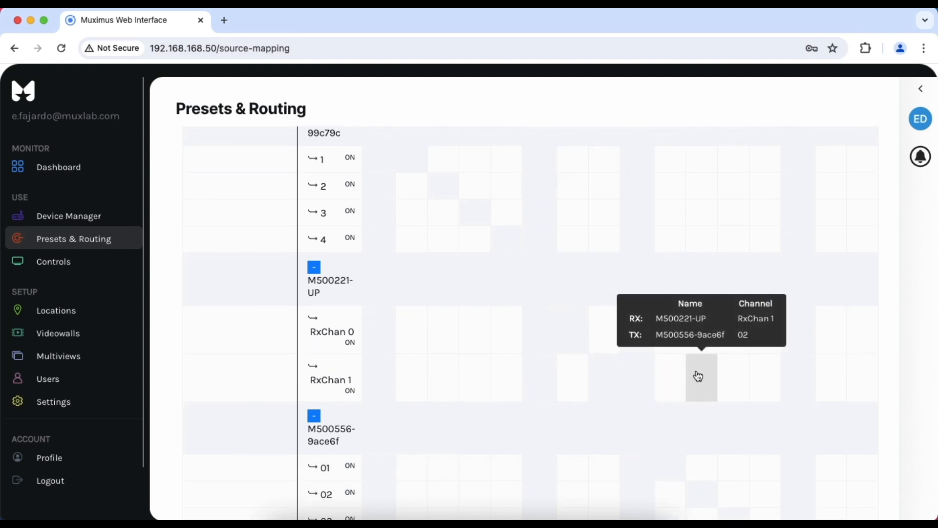
scroll(699, 376, "up", 5)
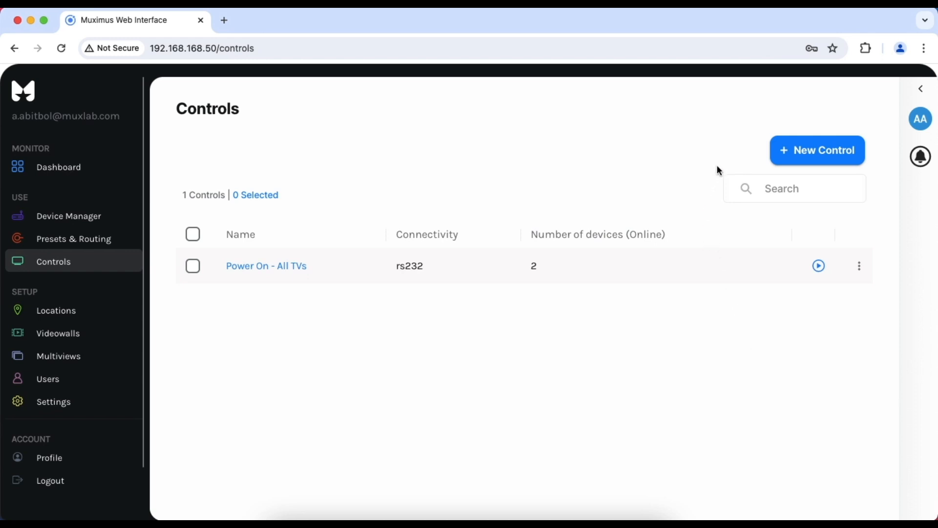
- Start a new control named Power Off with RS232 connectivity
left_click(798, 151)
left_click(444, 208)
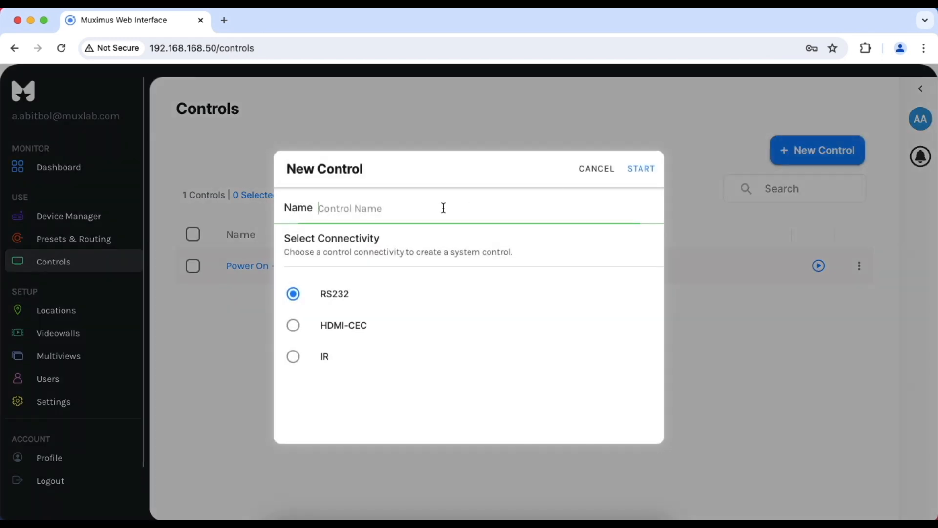
type("Power Off")
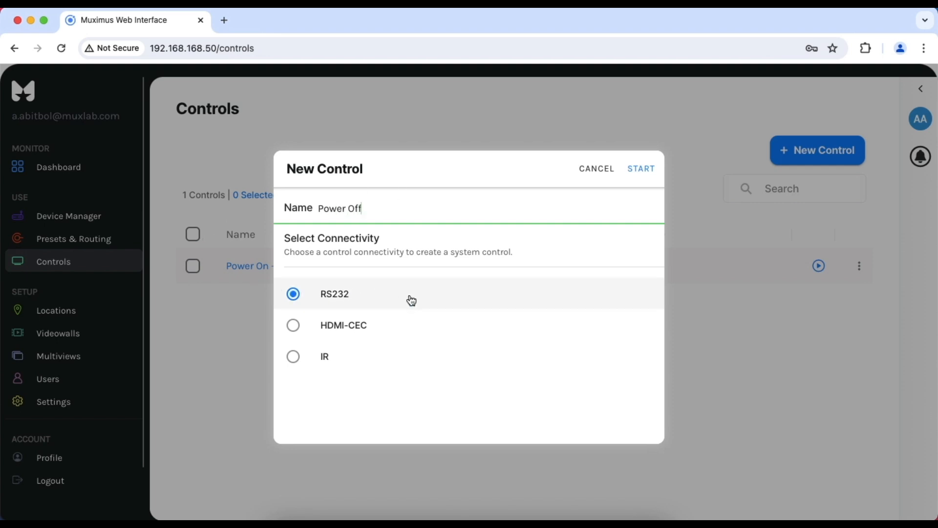
left_click(648, 169)
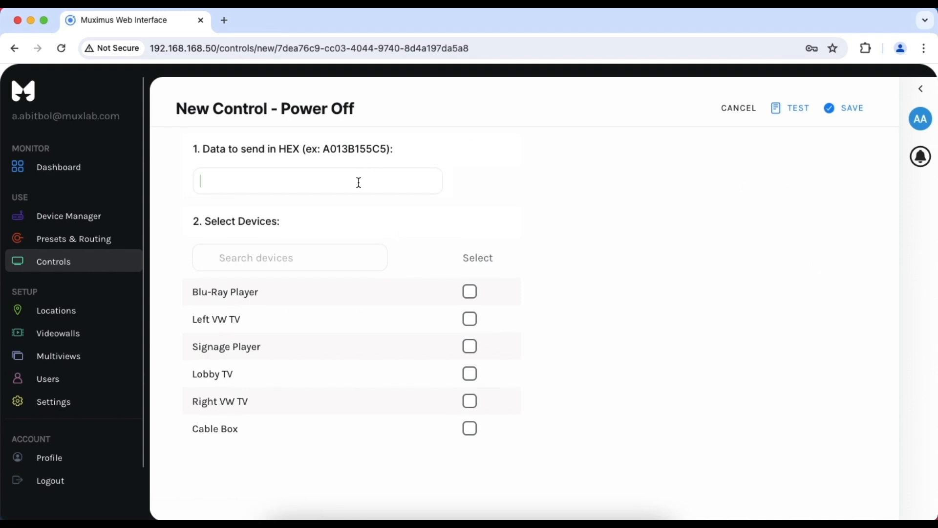
- Activate the HEX data entry for the Power Off control and select the Left VW TV, Signage Player and Lobby TV devices
left_click(358, 183)
left_click(470, 319)
left_click(470, 346)
left_click(470, 379)
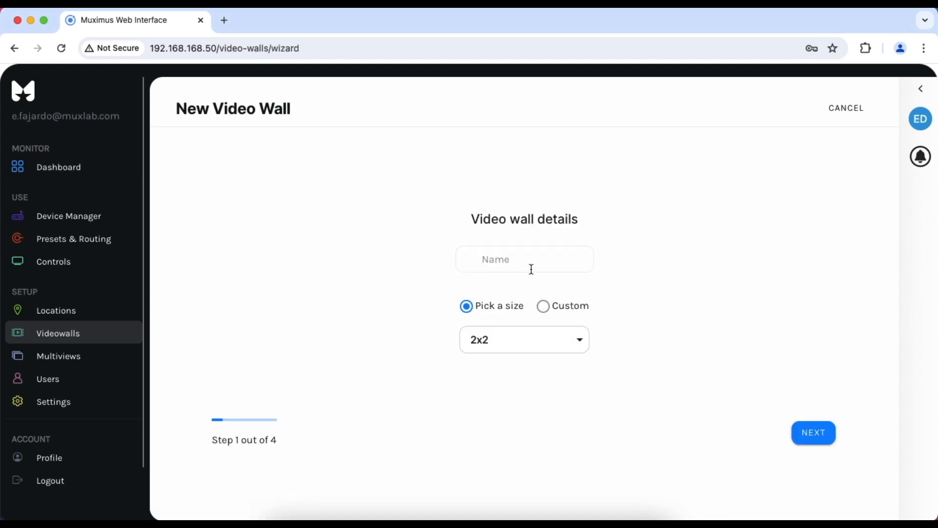
- Name the new video wall My VW, keep the 2x2 size and proceed to the display setup
type("My VW")
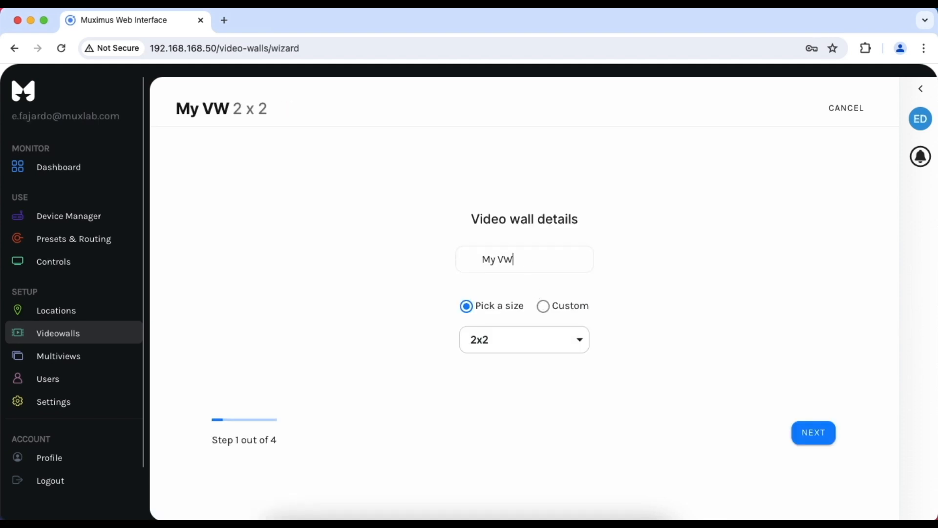
left_click(551, 338)
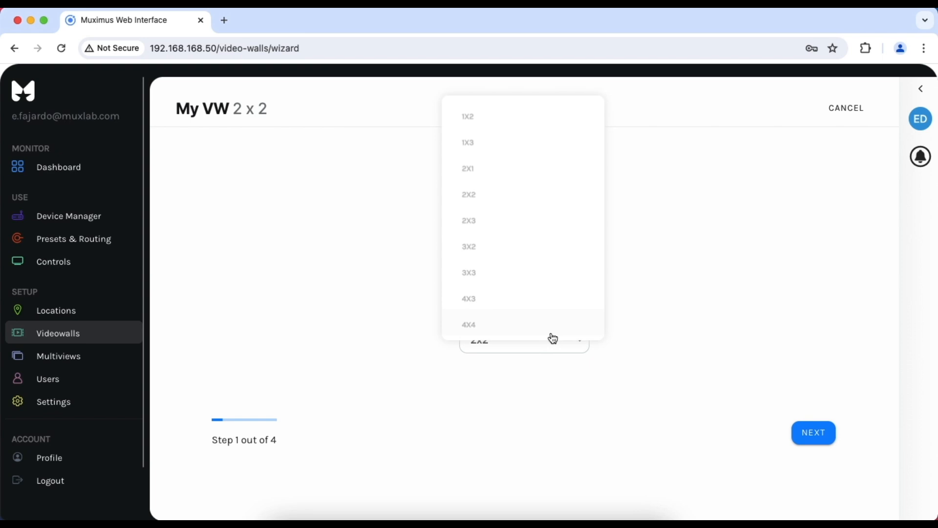
left_click(769, 255)
left_click(810, 436)
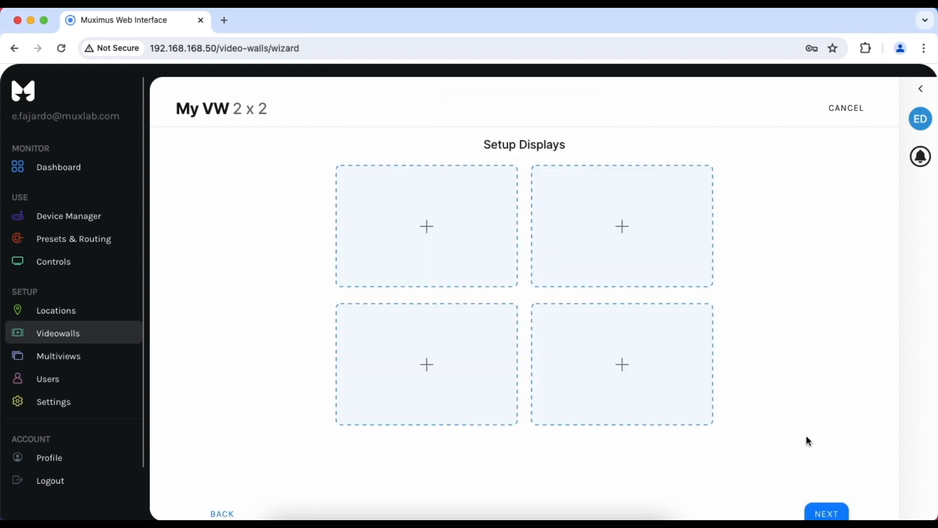
- Assign receiver 762-RX1 to the video wall's top-left display and 762-RX2 to its top-right display
left_click(439, 211)
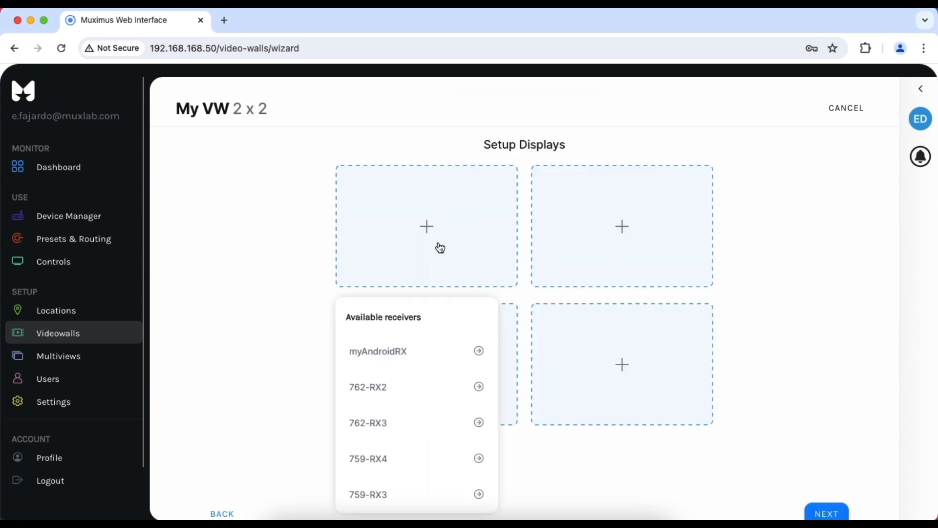
scroll(415, 423, "down", 2)
scroll(415, 448, "down", 1)
scroll(415, 450, "down", 1)
left_click(415, 450)
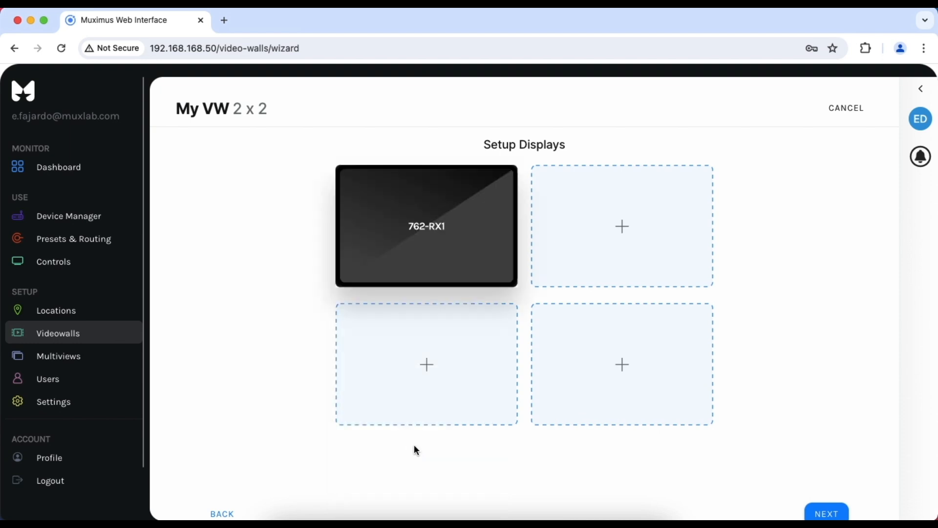
left_click(607, 259)
scroll(590, 390, "down", 1)
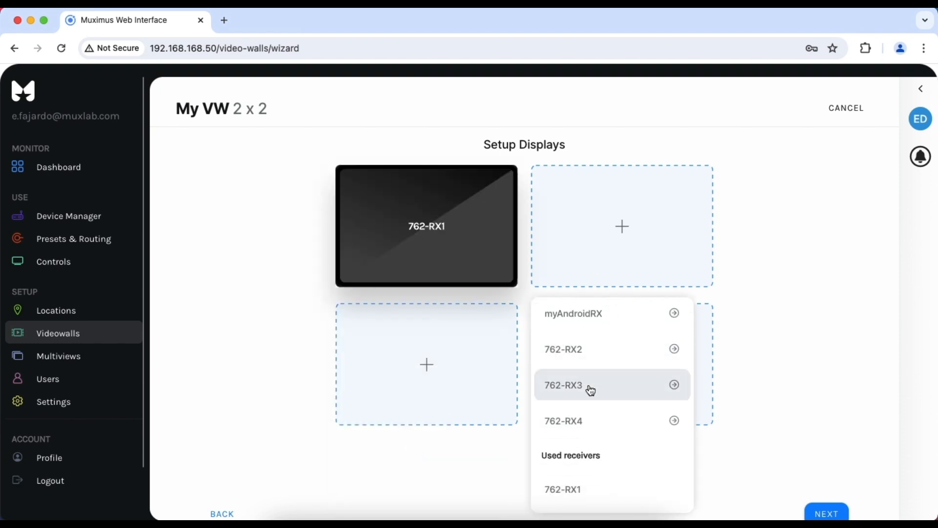
scroll(588, 402, "up", 1)
left_click(588, 390)
- Assign receiver 762-RX3 to the bottom-left display and 762-RX4 to the bottom-right display, and continue to the display details
left_click(416, 362)
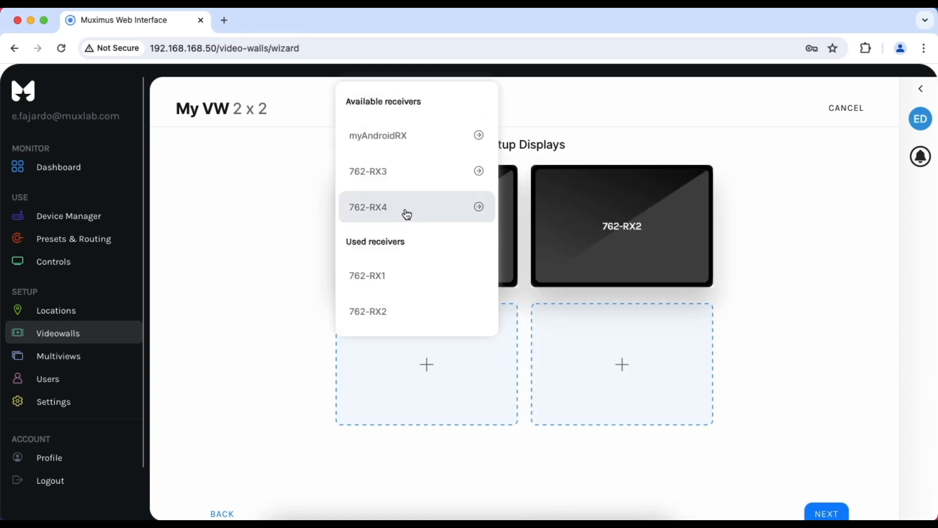
left_click(409, 173)
left_click(593, 360)
left_click(564, 171)
scroll(778, 392, "down", 1)
left_click(827, 478)
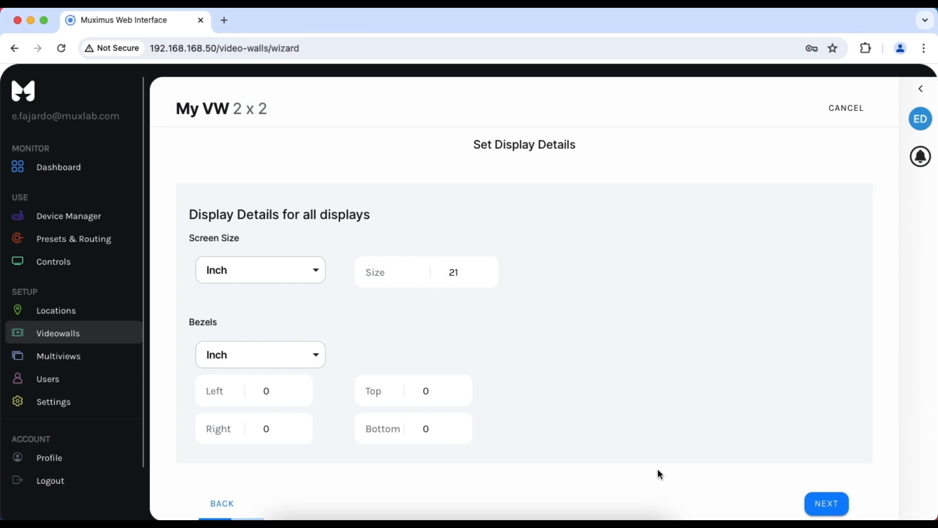
- Accept the default display details and add a video wall layout named Split V
left_click(831, 505)
left_click(228, 267)
type("Split V")
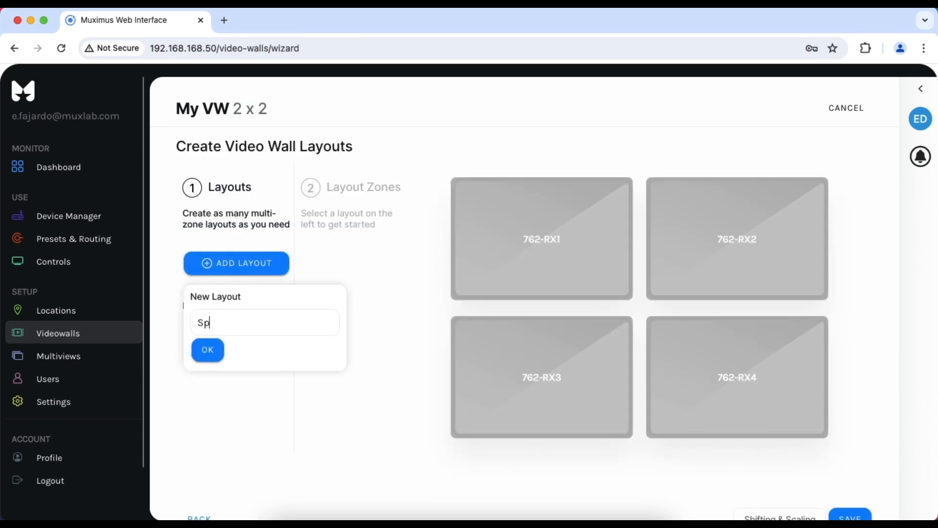
left_click(209, 357)
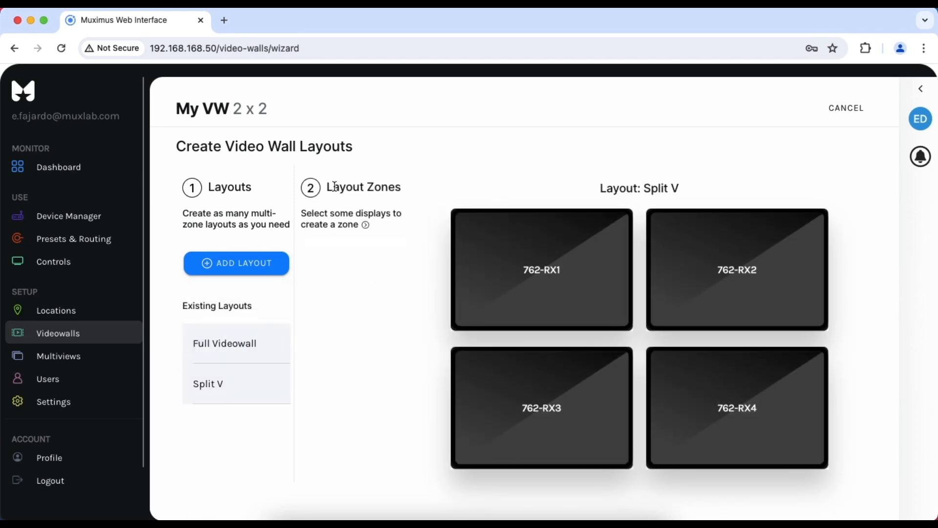
- Create a Split V zone named Left Side from displays 762-RX1 and 762-RX3
left_click(522, 245)
left_click(532, 424)
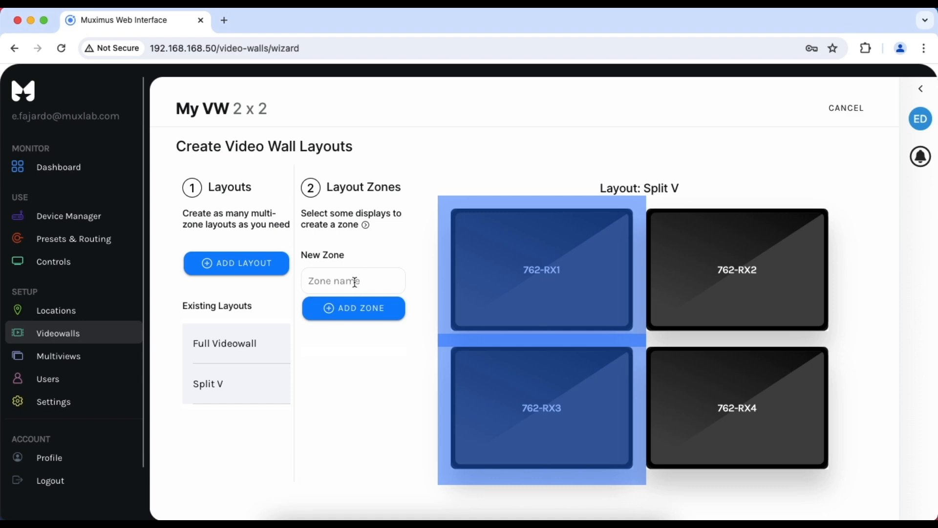
type("Left Side")
left_click(346, 317)
- Create a Split V zone named Right Side from displays 762-RX2 and 762-RX4
left_click(688, 287)
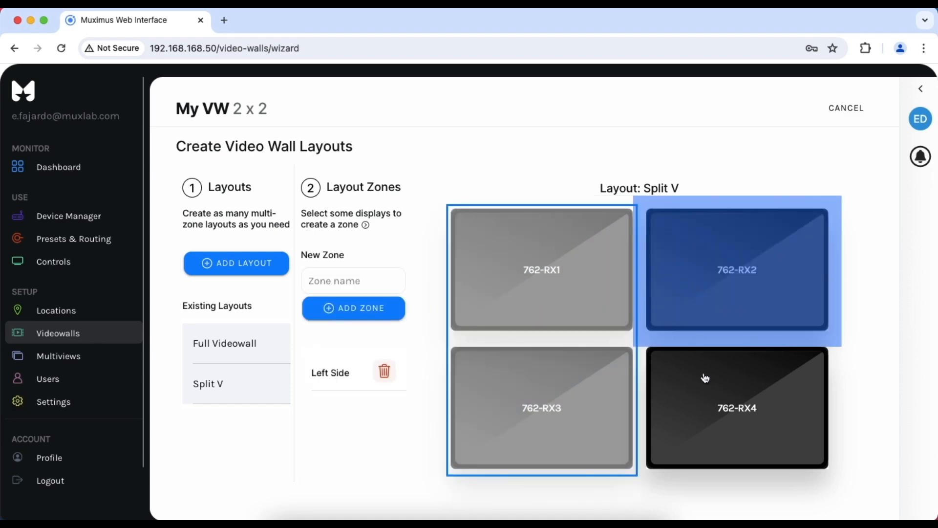
left_click(710, 396)
type("Ri")
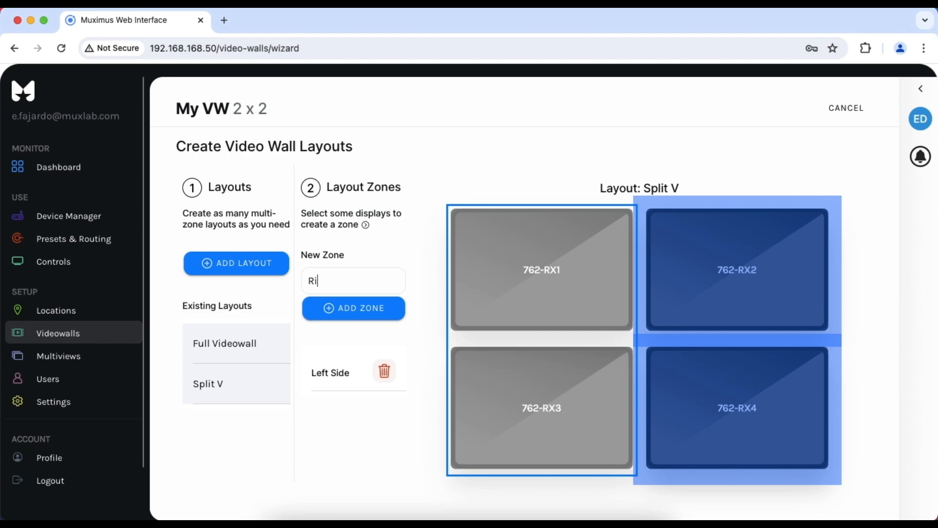
type("ght Side")
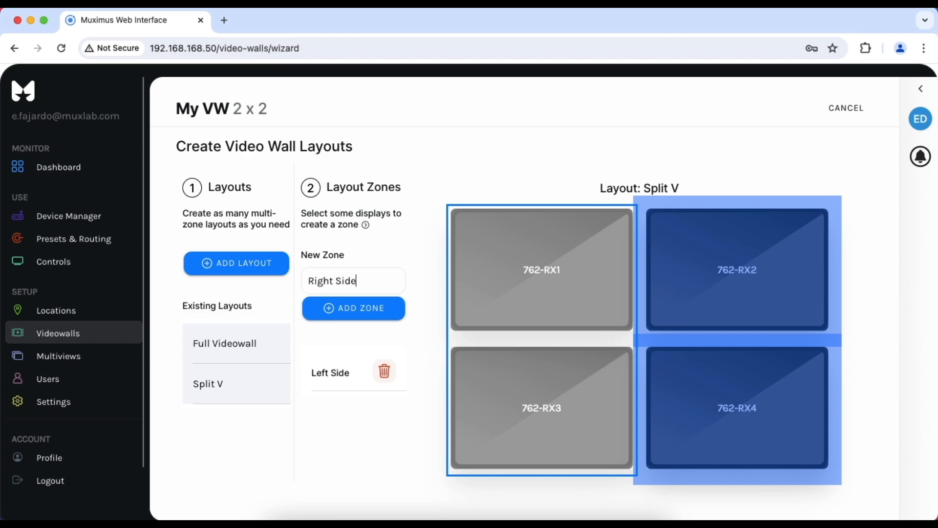
left_click(328, 309)
- Save the My VW video wall and decline going to the routing page for now
mouse_move(213, 386)
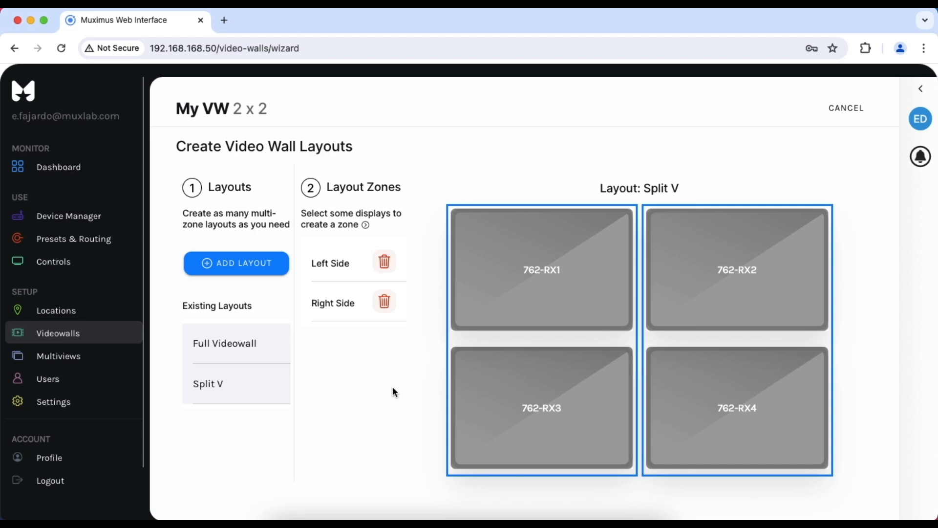
scroll(394, 391, "down", 3)
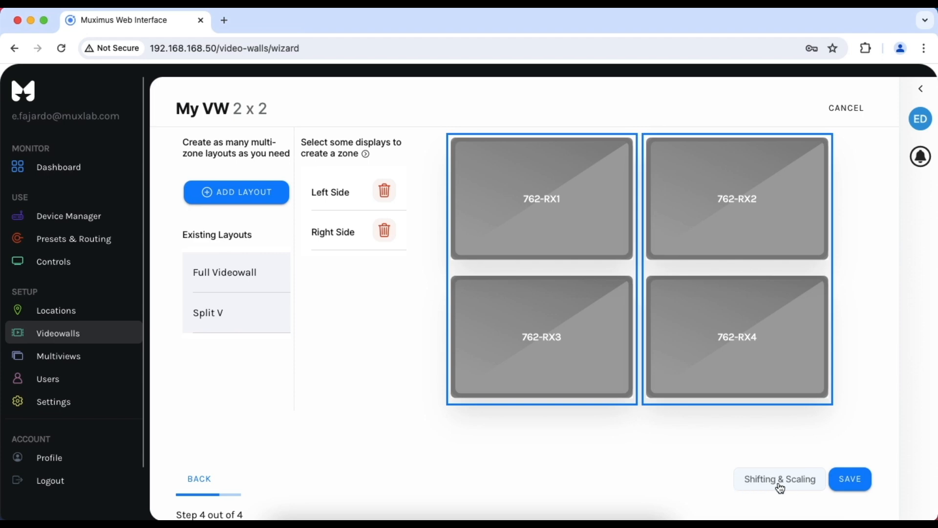
left_click(853, 478)
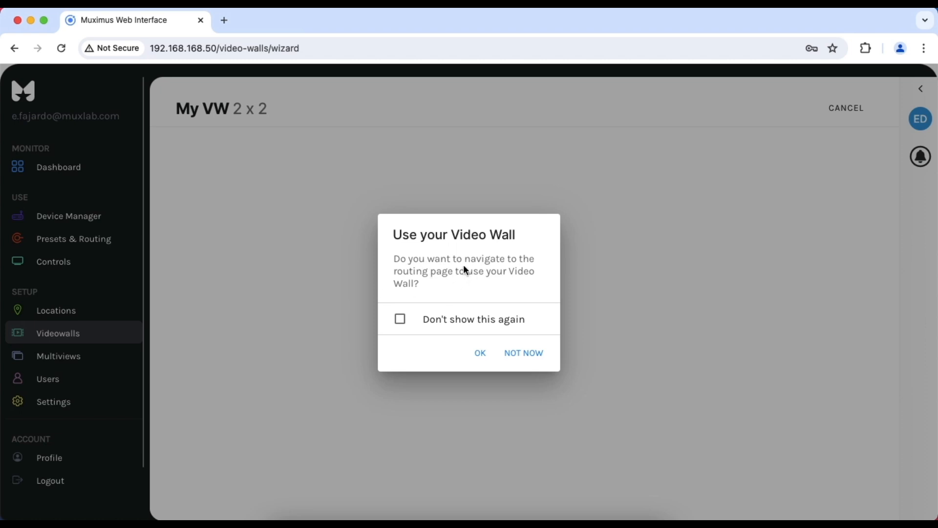
left_click(528, 359)
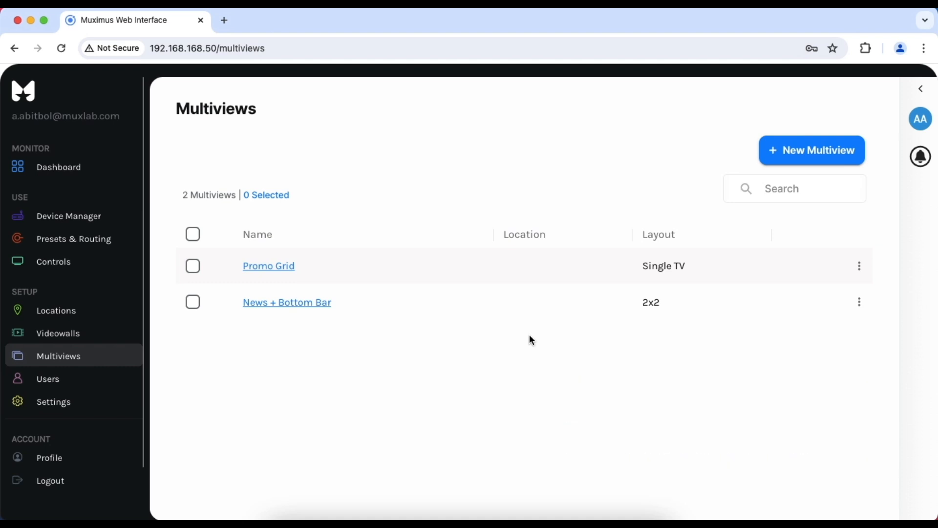
- Start a new multiview named My Grid with the Single TV Grid Designer
left_click(806, 157)
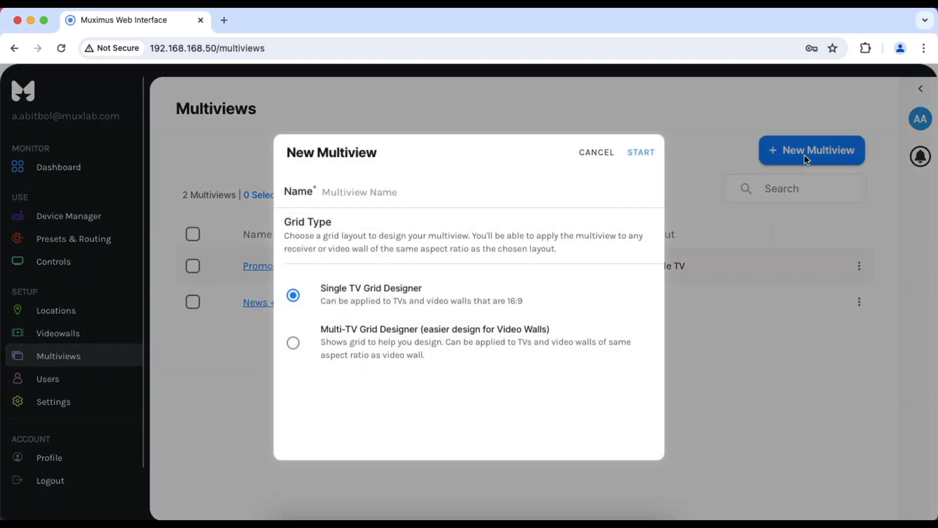
left_click(442, 190)
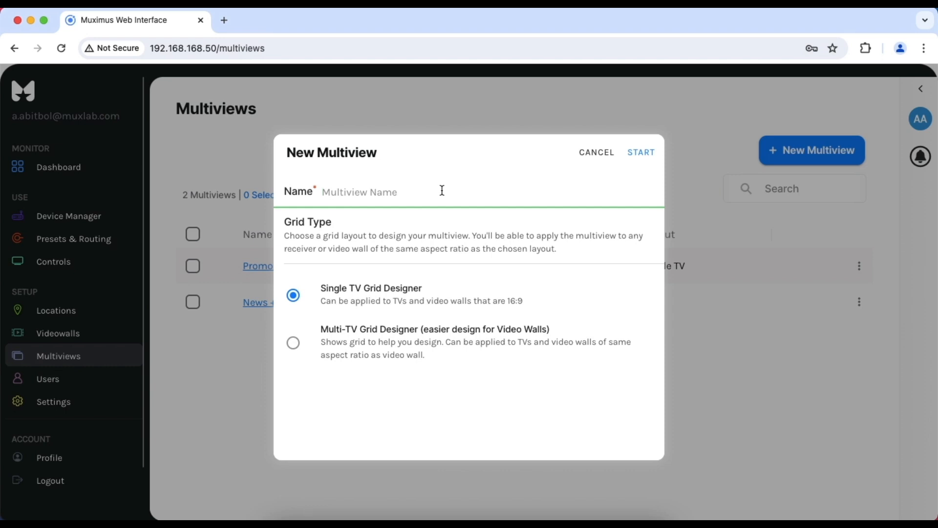
type("My Grid")
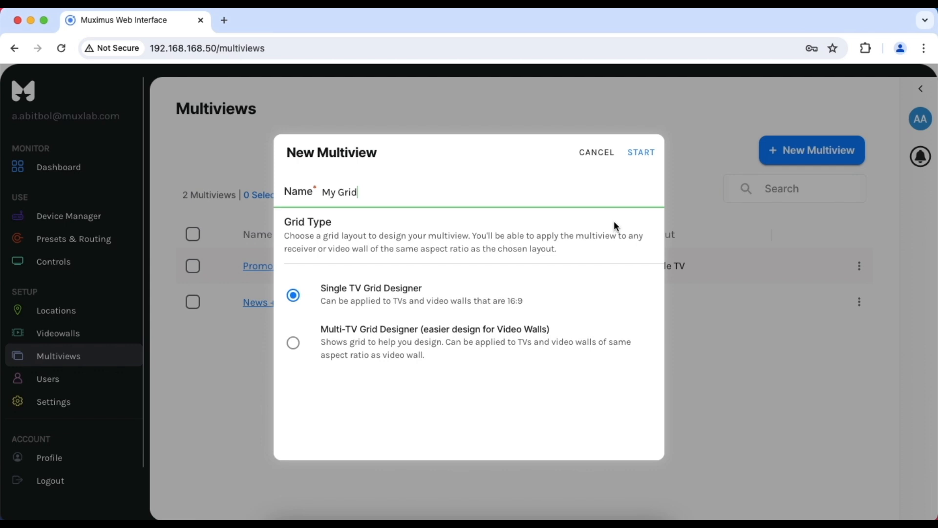
left_click(644, 153)
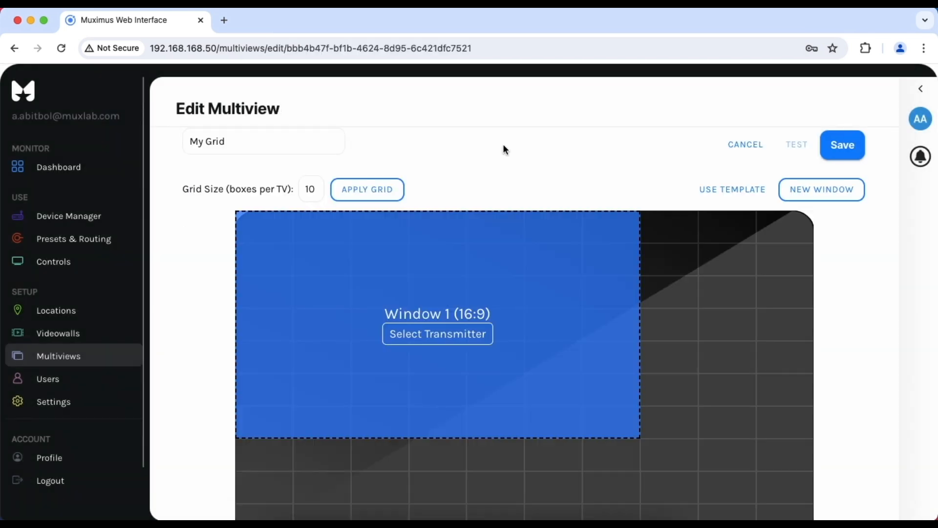
- Resize Window 1 to about six grid boxes wide and view its transmitter choices without selecting one
left_click_drag(553, 368, 624, 380)
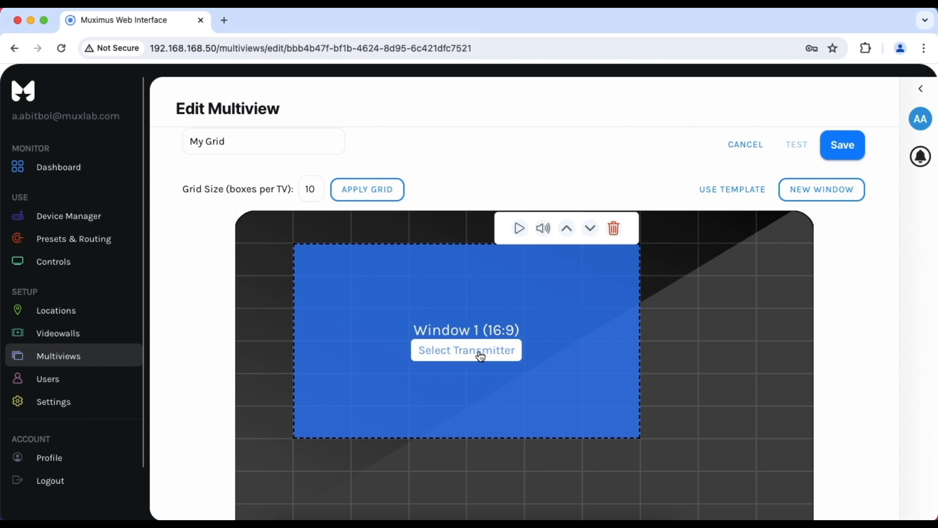
left_click(479, 355)
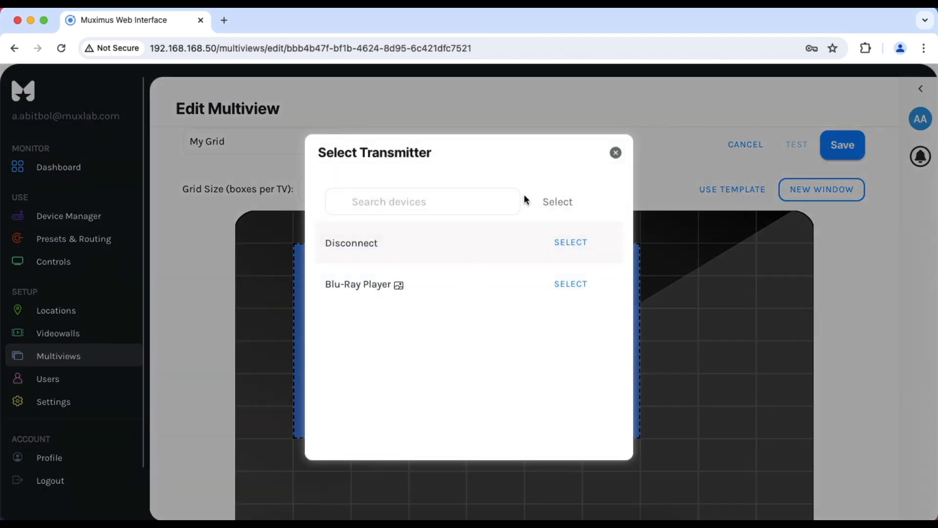
left_click(616, 153)
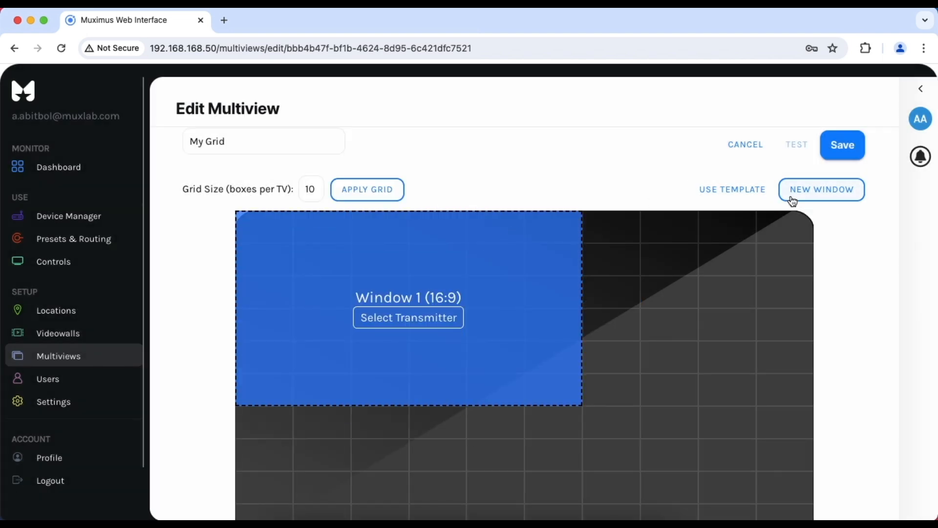
- Add a second window about seven grid boxes wide, overlapping the lower-right part of Window 1
left_click(792, 202)
left_click_drag(559, 273, 705, 338)
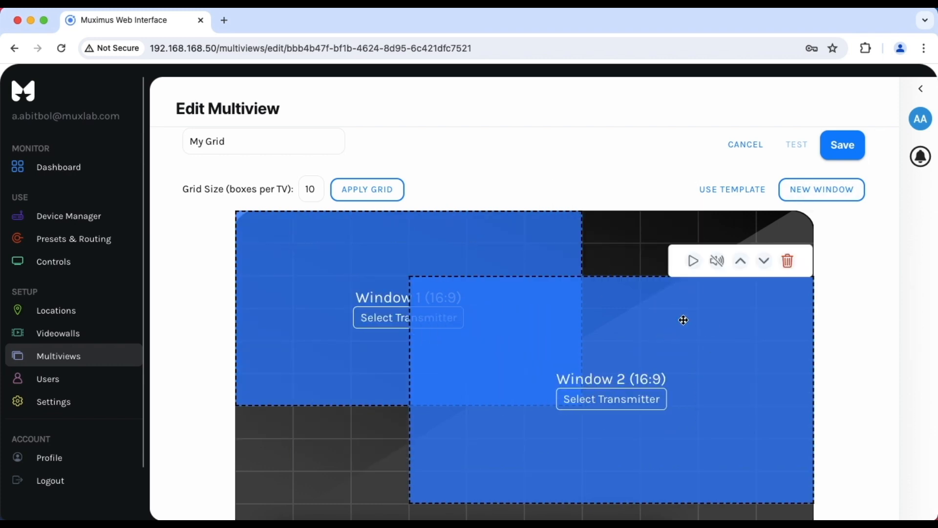
scroll(683, 321, "down", 2)
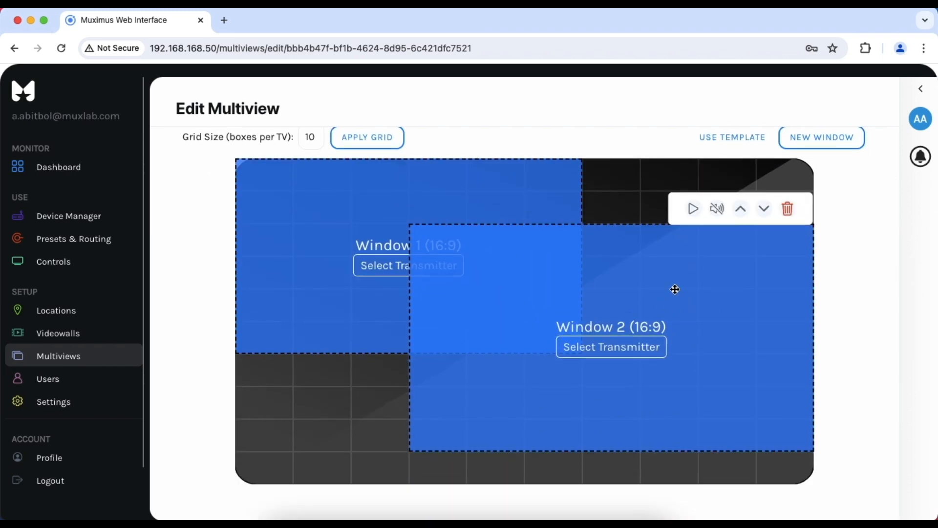
- Change the layering so Window 1 is in front of Window 2, and switch the audio to Window 2
left_click(746, 214)
scroll(597, 319, "up", 1)
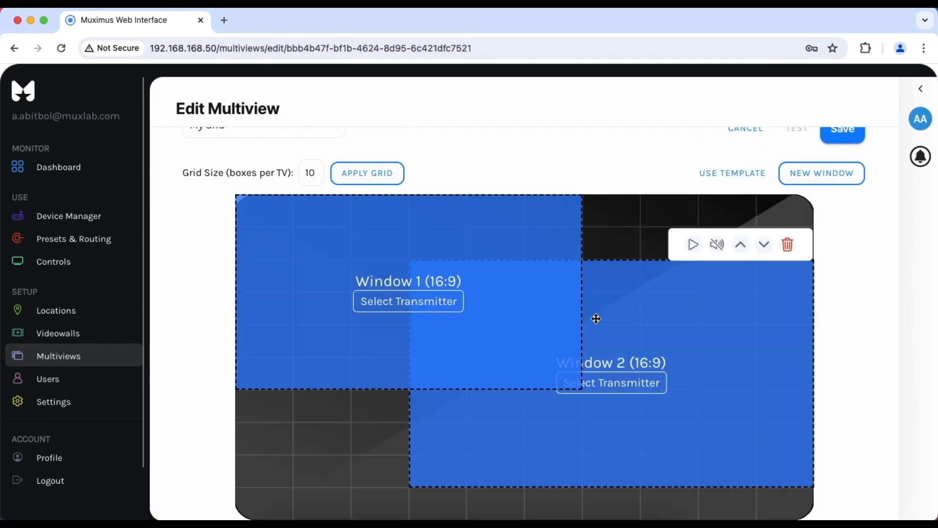
left_click(721, 250)
left_click_drag(398, 241, 417, 249)
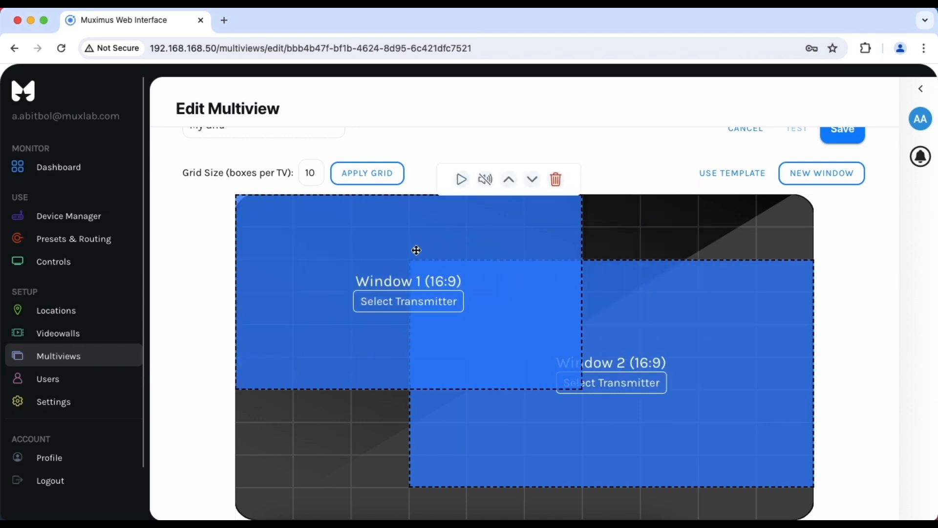
- Apply a grid size of 20 boxes per TV, accept clearing the canvas, and draw a window about 17 boxes wide from the top-left corner
double_click(317, 175)
type("20")
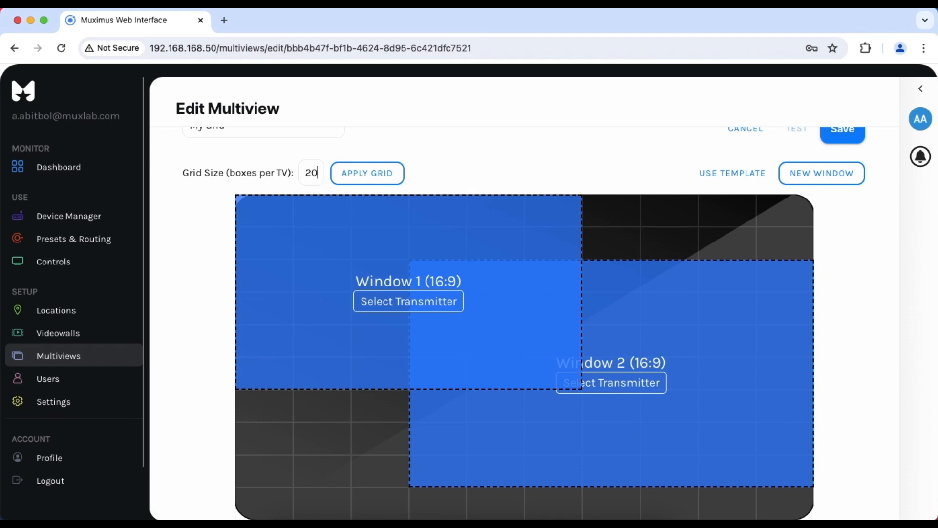
left_click(370, 176)
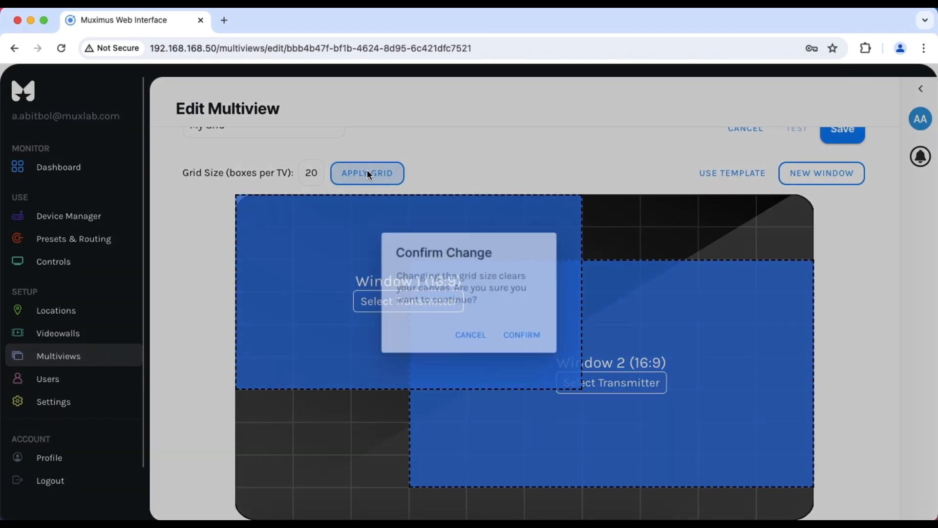
left_click(522, 341)
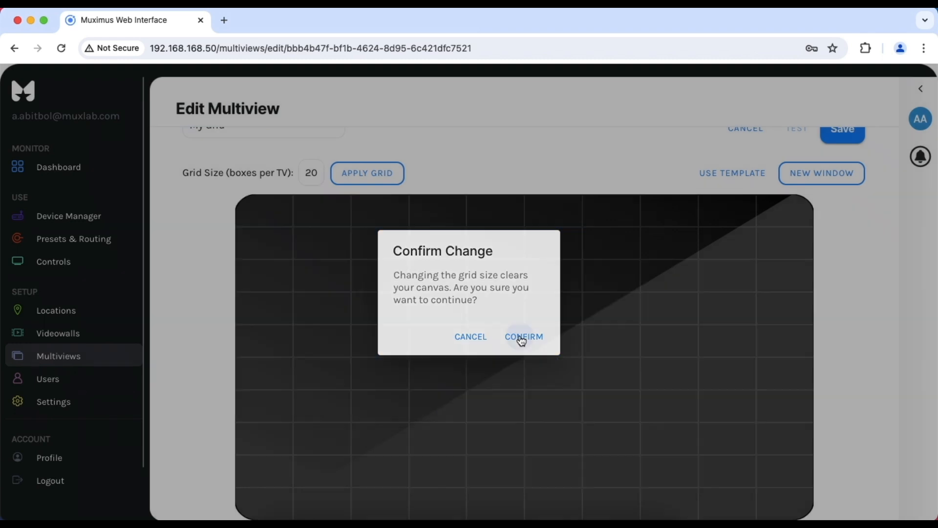
mouse_move(315, 289)
left_mouse_down()
mouse_move(400, 289)
mouse_move(318, 293)
left_mouse_up()
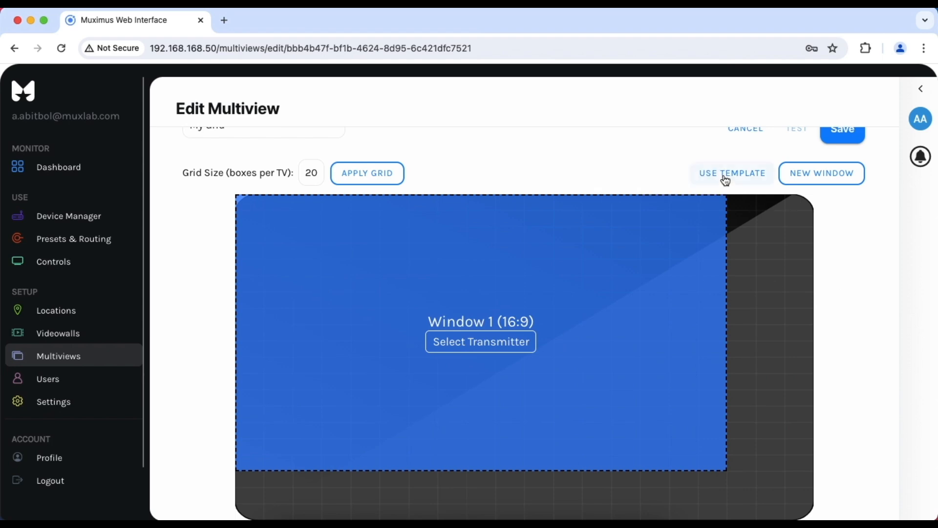
- Review the available multiview templates without applying one, and return to the multiviews list
left_click(725, 179)
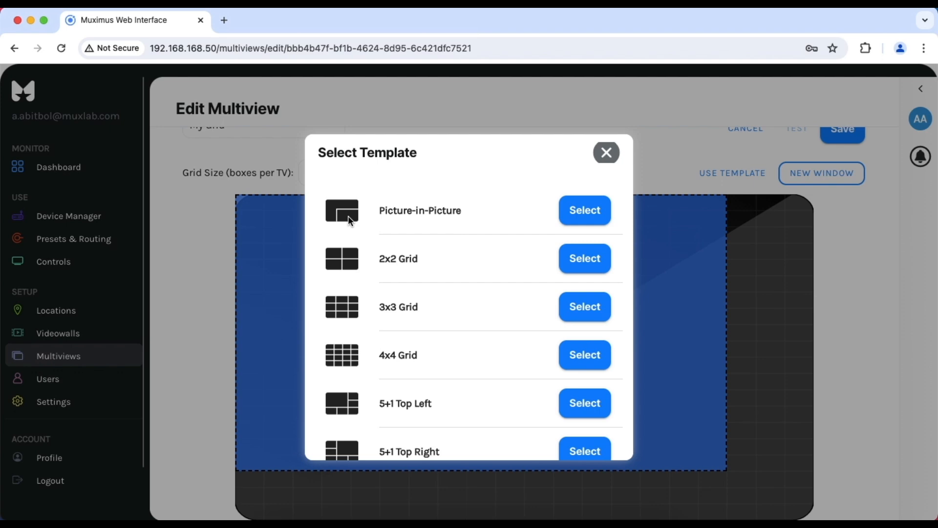
scroll(344, 317, "down", 3)
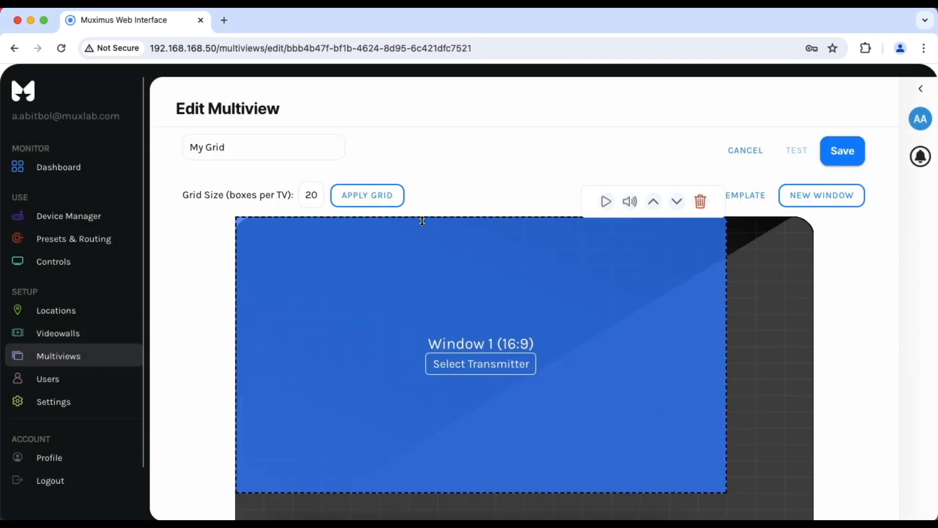
left_click(73, 360)
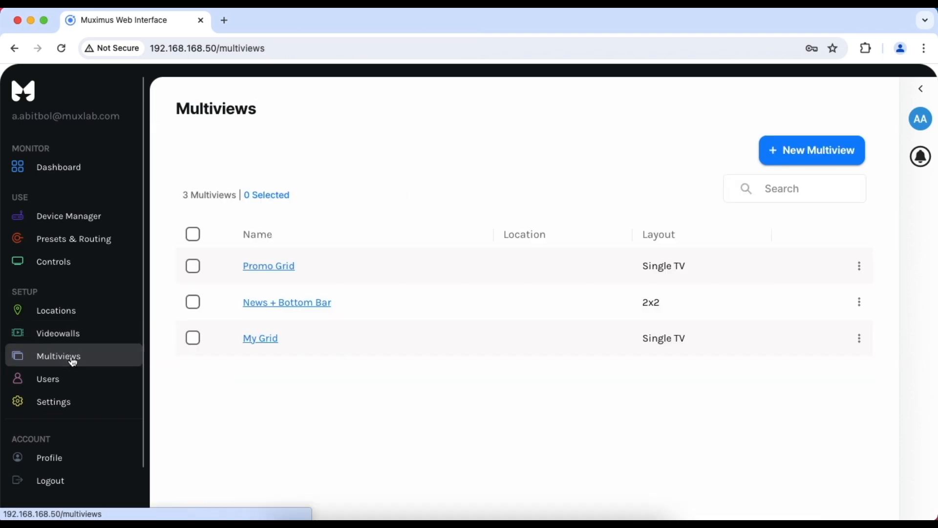
- Go to Presets & Routing and view the connection choices for the Lobby TV receiver
left_click(72, 241)
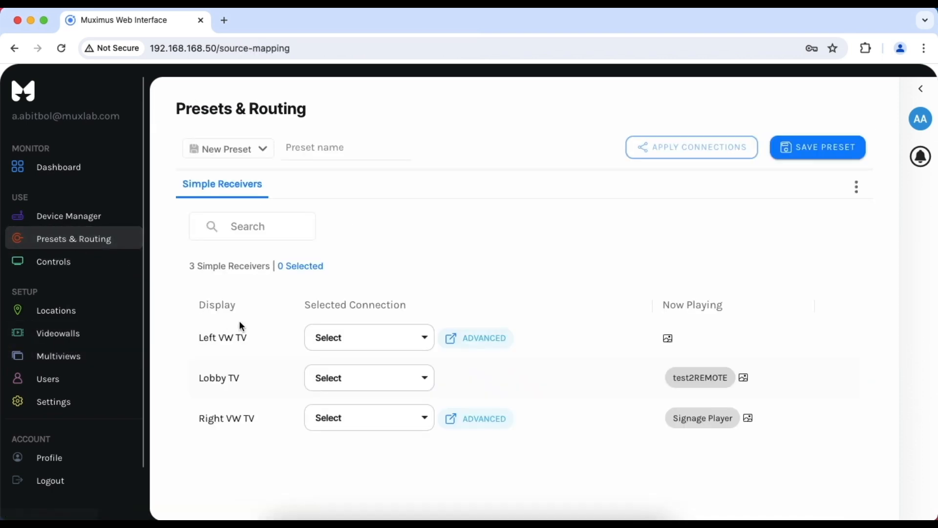
left_click(351, 376)
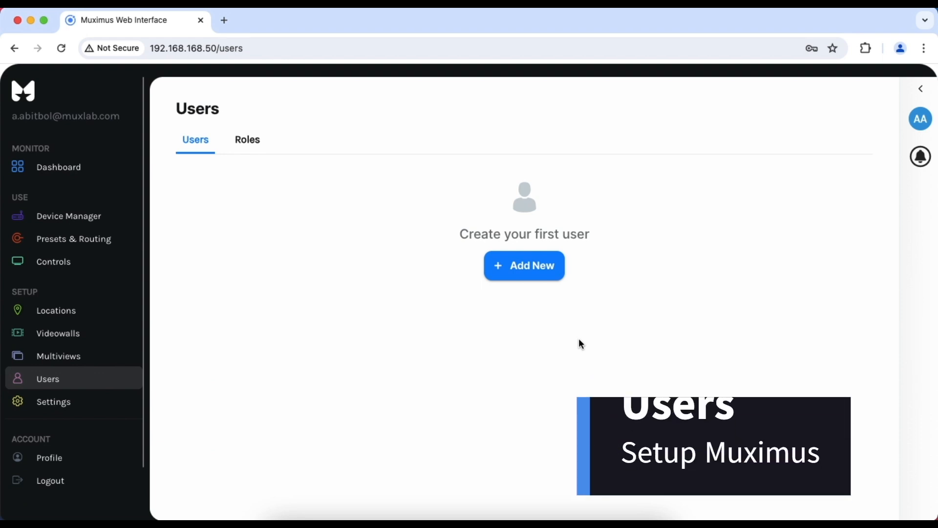
- Open the form for a new user and examine its role options and password fields
left_click(520, 264)
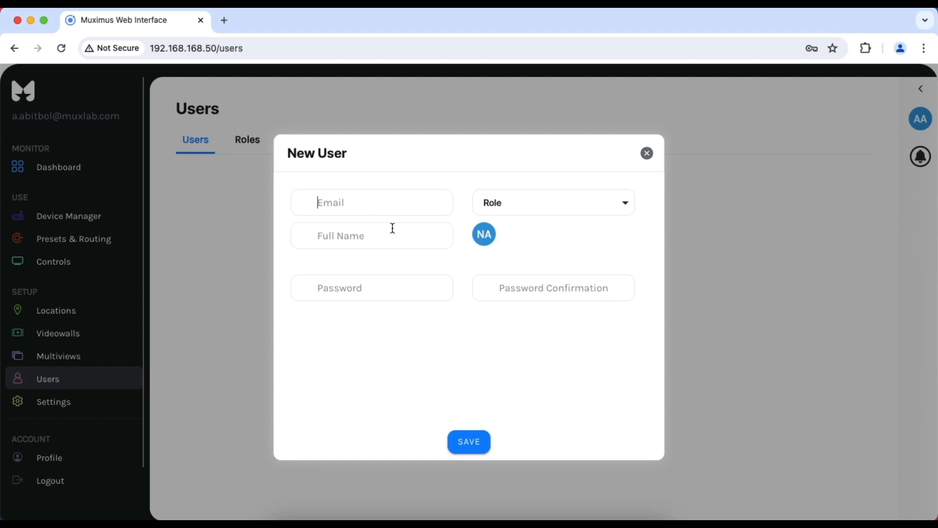
left_click(527, 198)
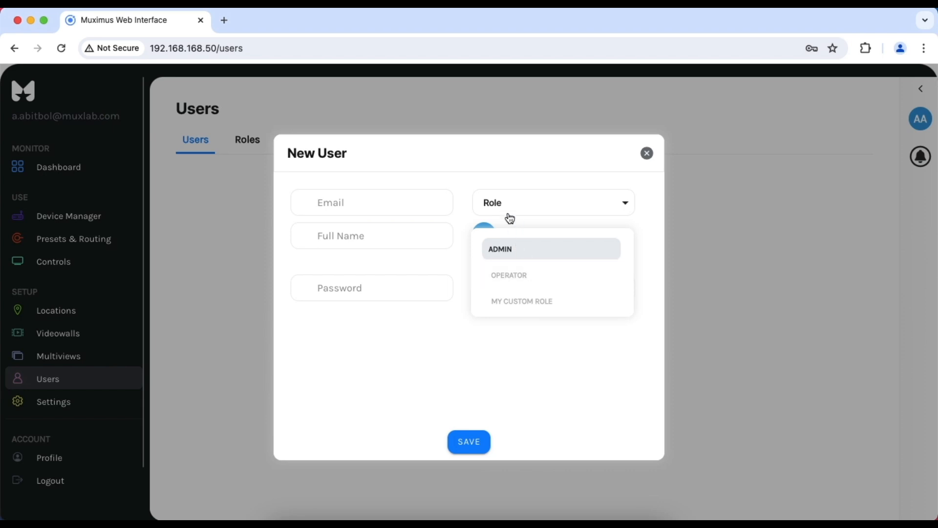
left_click(484, 171)
left_click(392, 290)
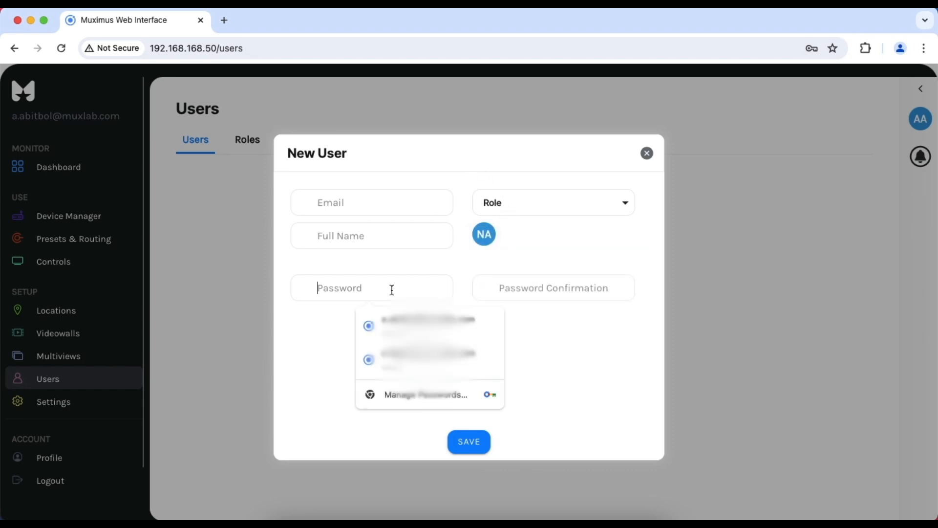
left_click(554, 277)
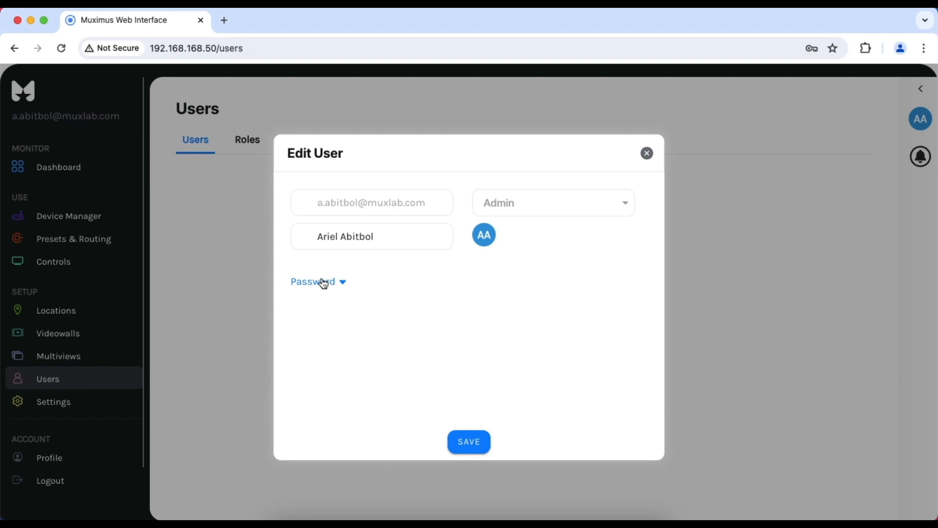
- Expand the password section of the existing admin user's details to view the password and API key fields
left_click(324, 283)
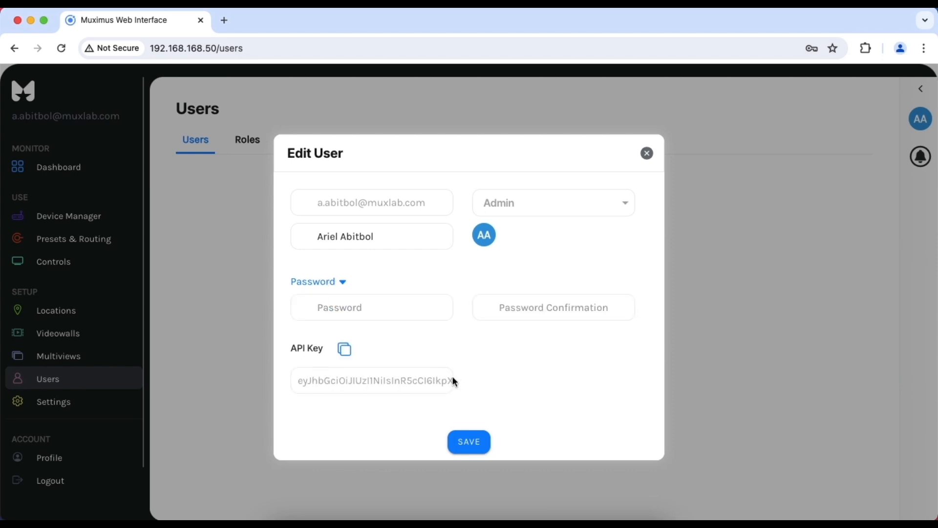
- Close the user details, start a new role and examine its preset permissions with access limited to specific presets
left_click(704, 373)
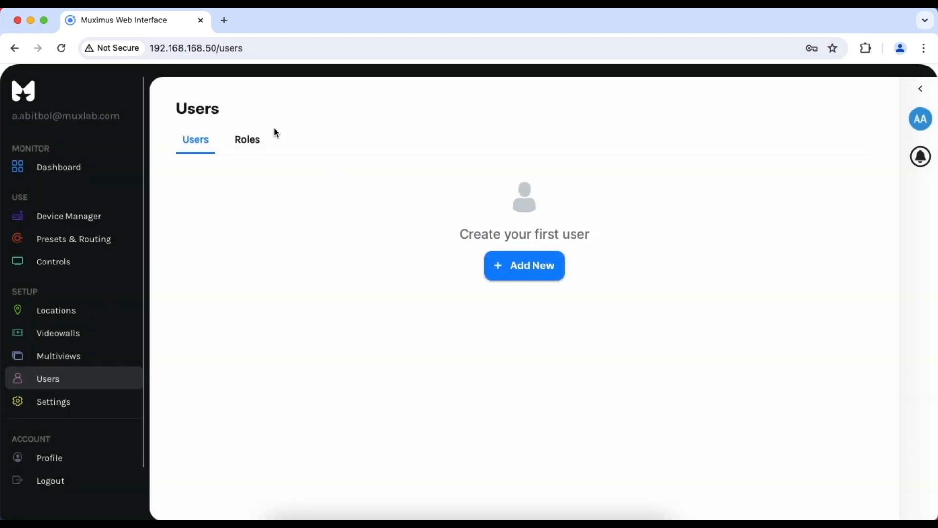
left_click(247, 141)
left_click(830, 182)
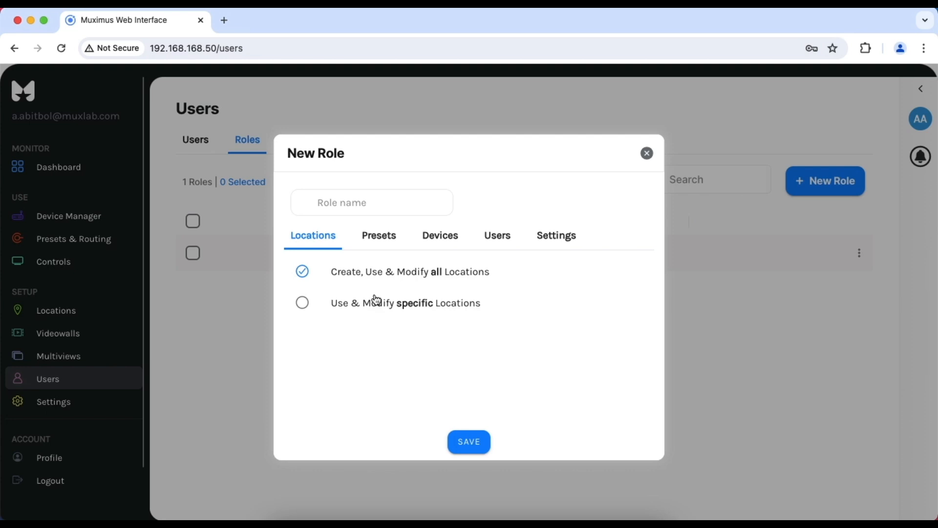
left_click(381, 237)
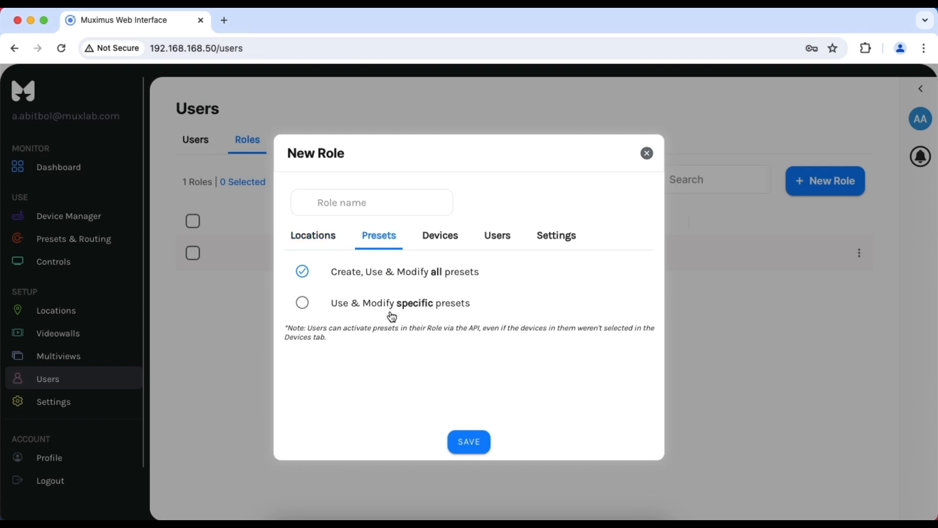
left_click(405, 305)
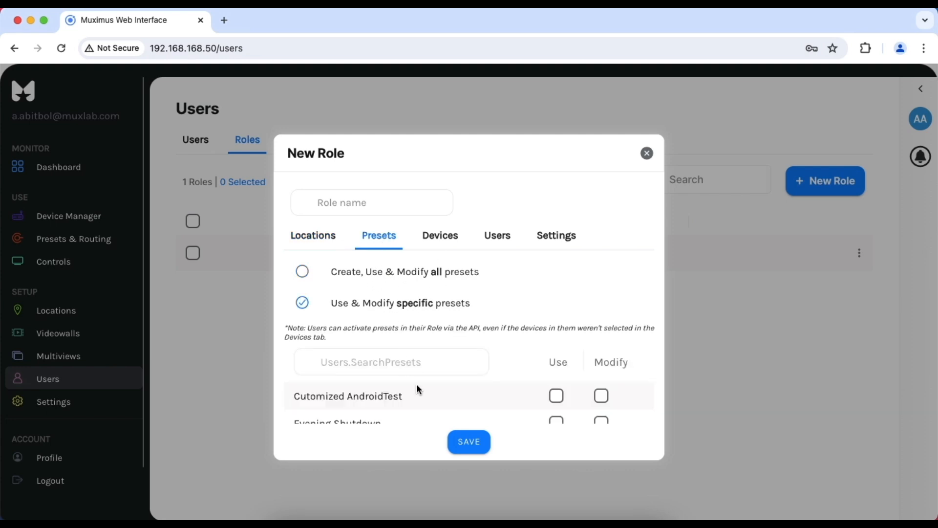
scroll(418, 389, "down", 2)
scroll(417, 383, "up", 2)
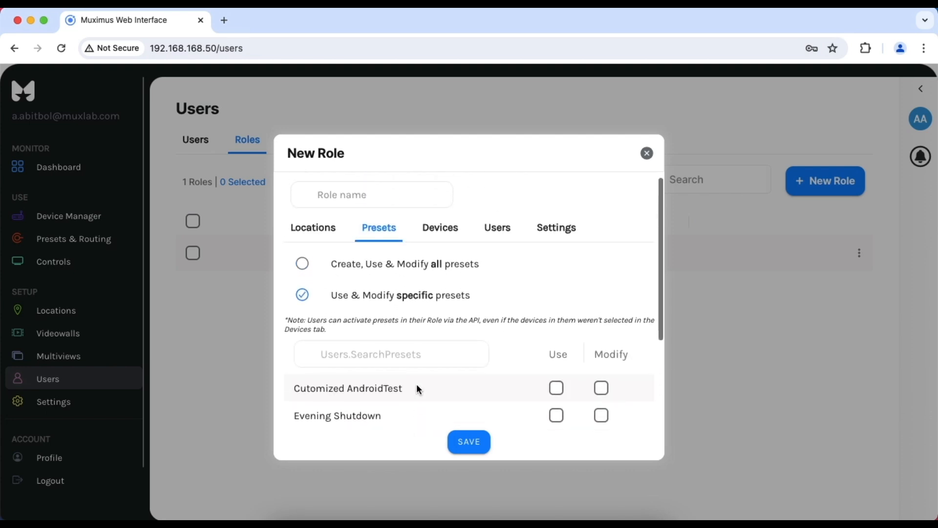
- Review the new role's Devices, Users and Settings permissions, and close the form without saving
left_click(442, 234)
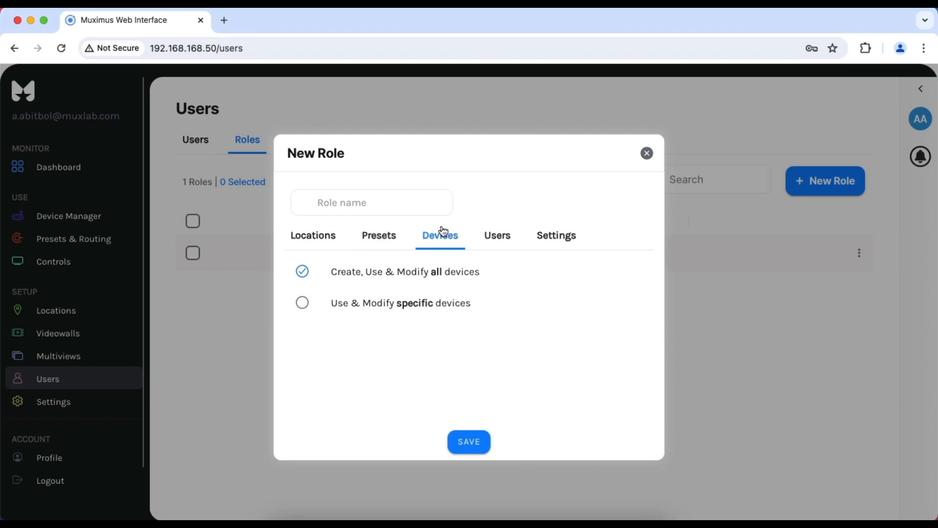
left_click(498, 236)
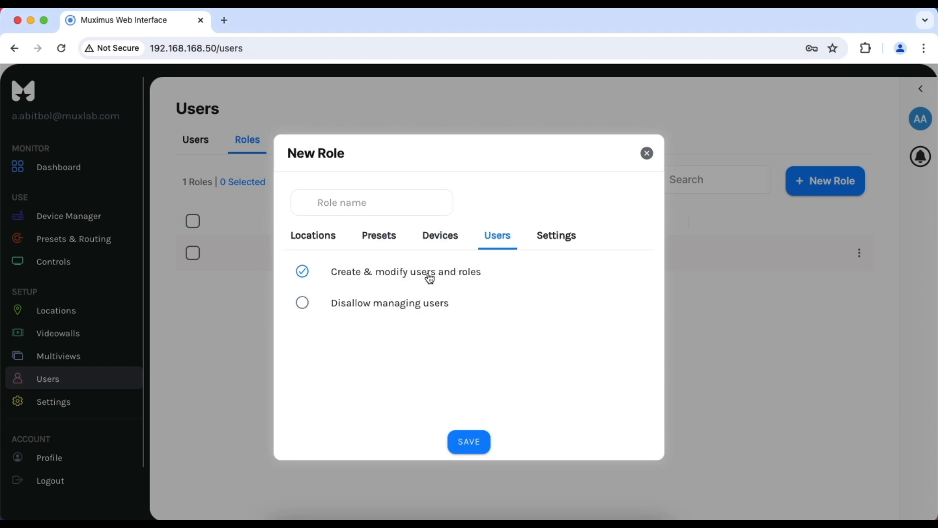
left_click(566, 240)
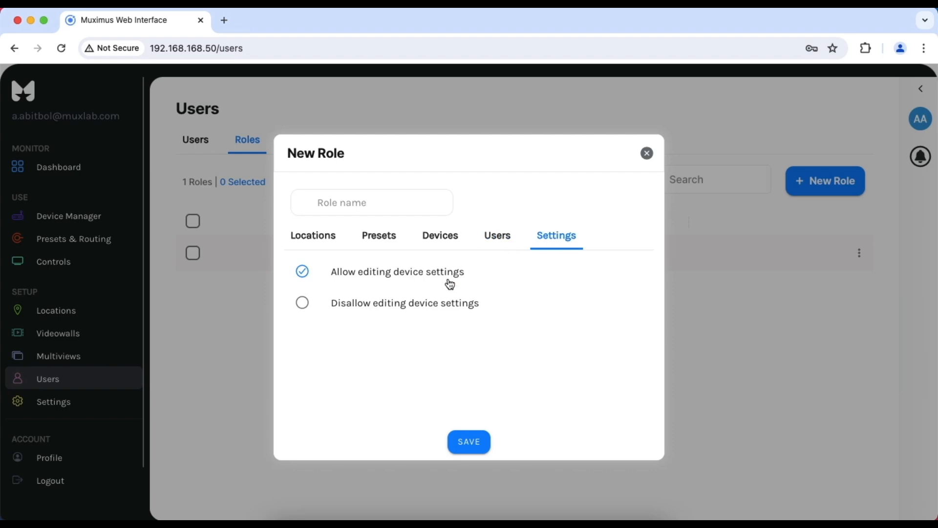
left_click(648, 153)
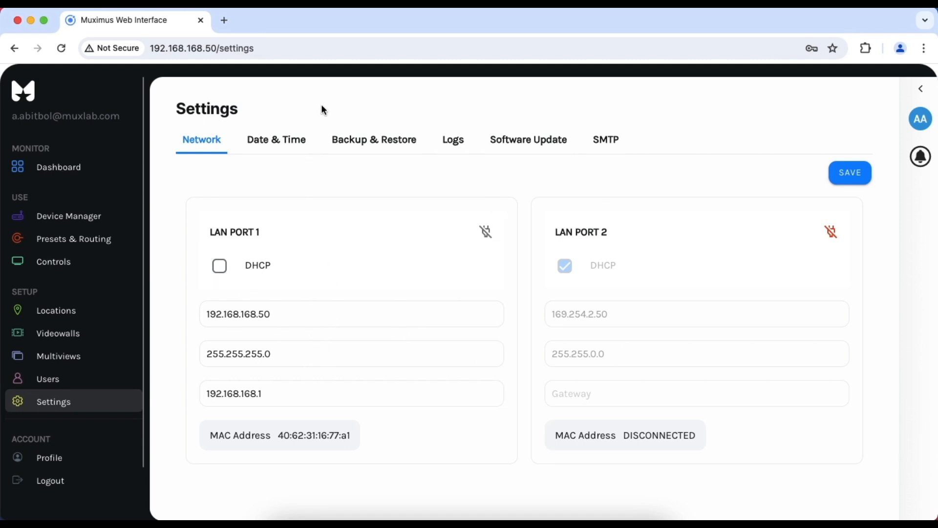
- Highlight the unit's web address from the network settings page, and view the Date & Time and Backup & Restore settings
left_click(306, 46)
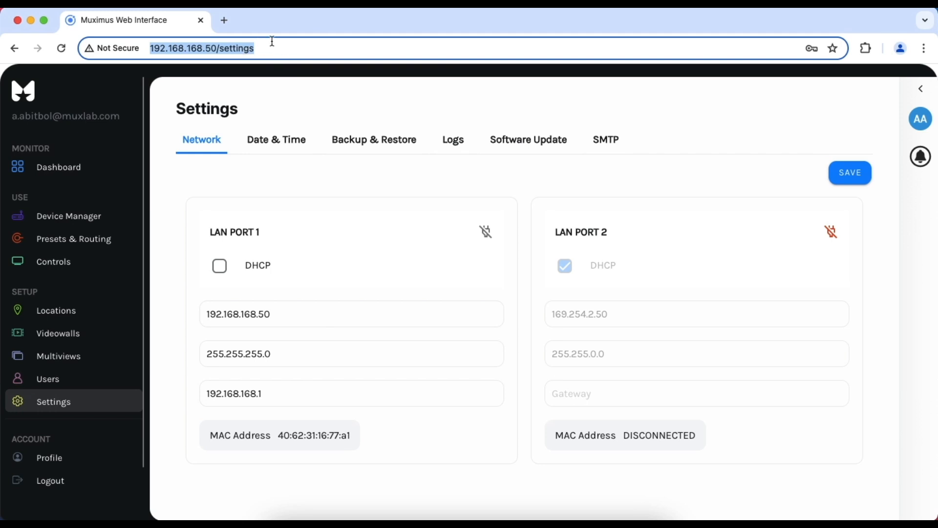
left_click(288, 143)
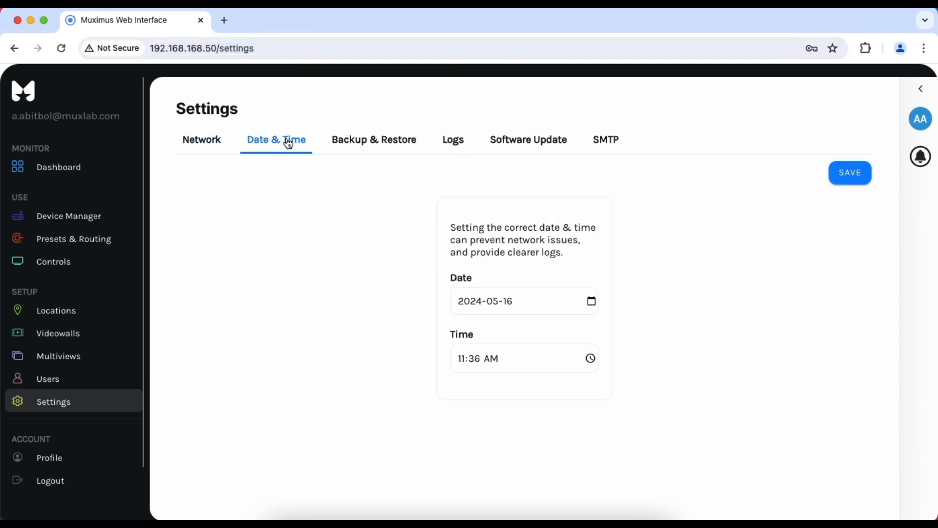
left_click(360, 143)
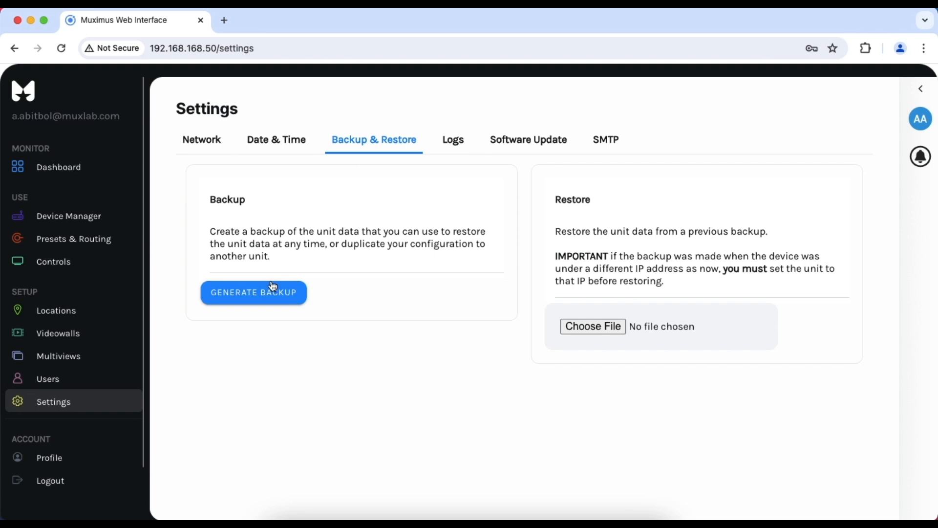
- View the log and software update options, and examine the SMTP email notification settings
left_click(455, 142)
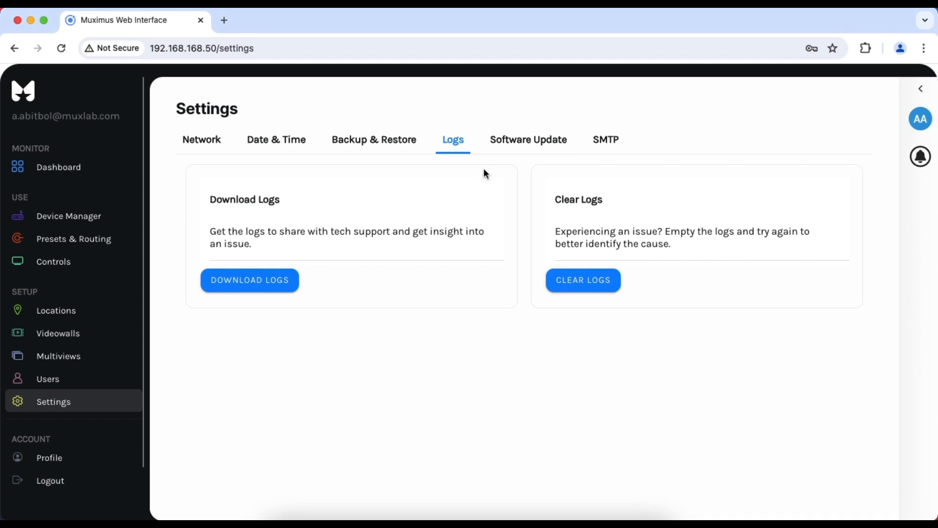
left_click(528, 142)
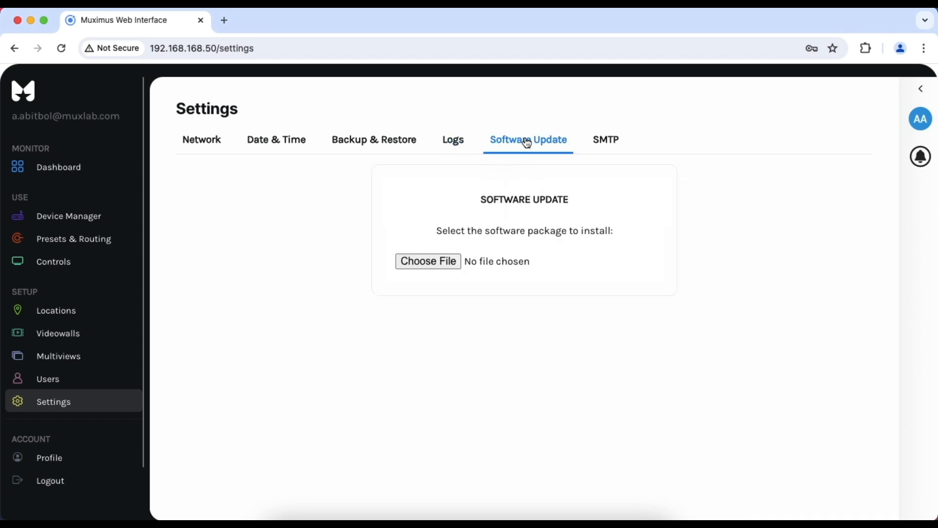
left_click(611, 151)
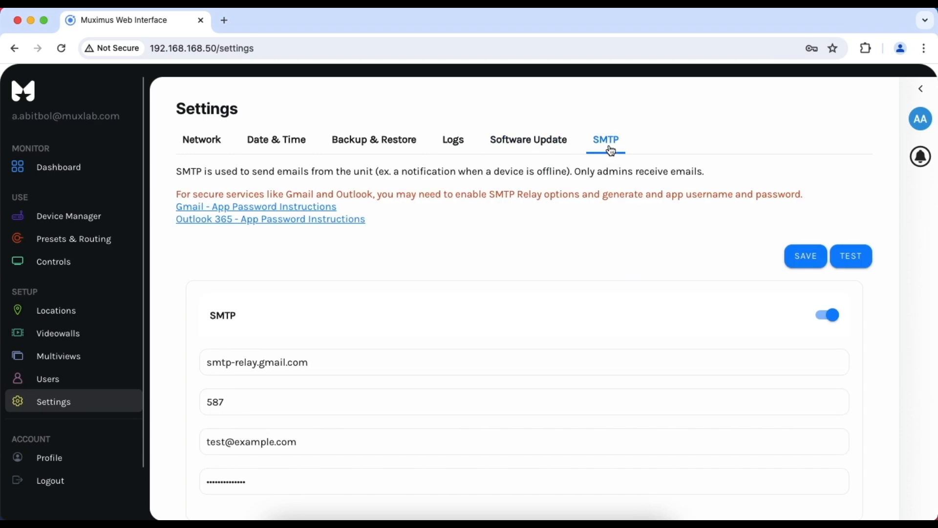
scroll(585, 257, "down", 1)
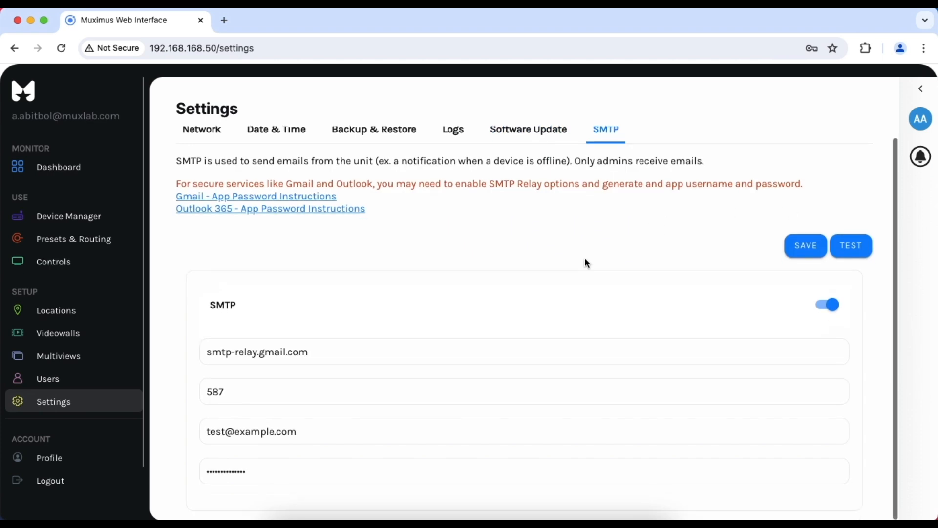
scroll(464, 216, "up", 1)
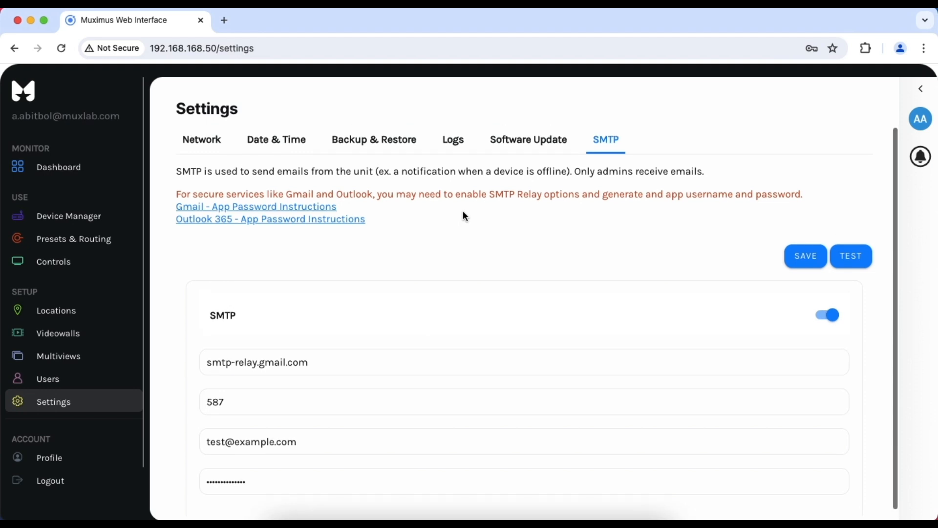